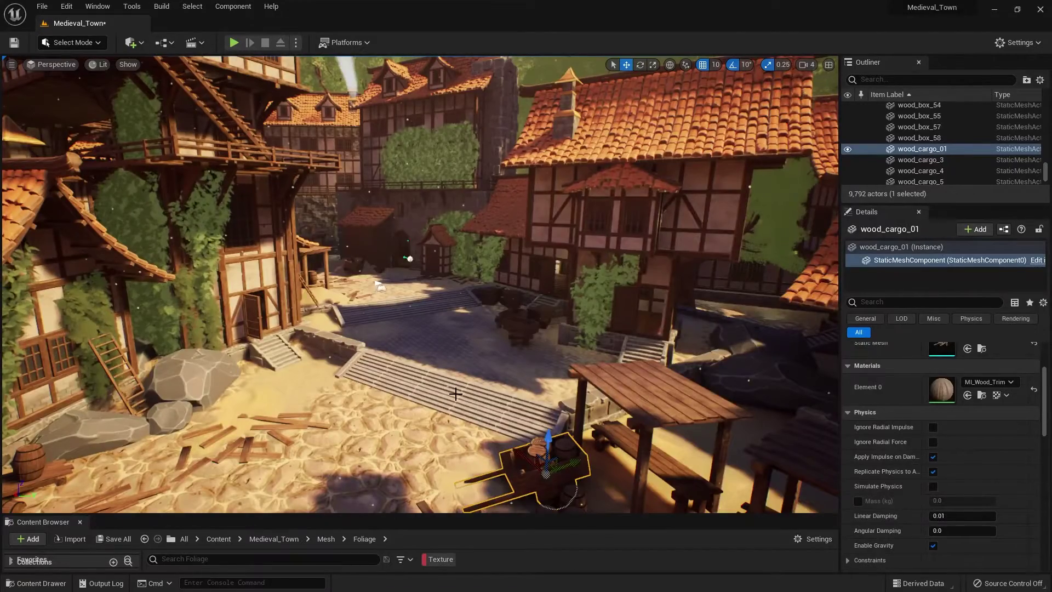
Step: Move the Unreal viewport camera closer into the Medieval Town scene
{"action": "right_click_drag", "start_coordinate": [403, 479], "coordinate": [416, 488]}
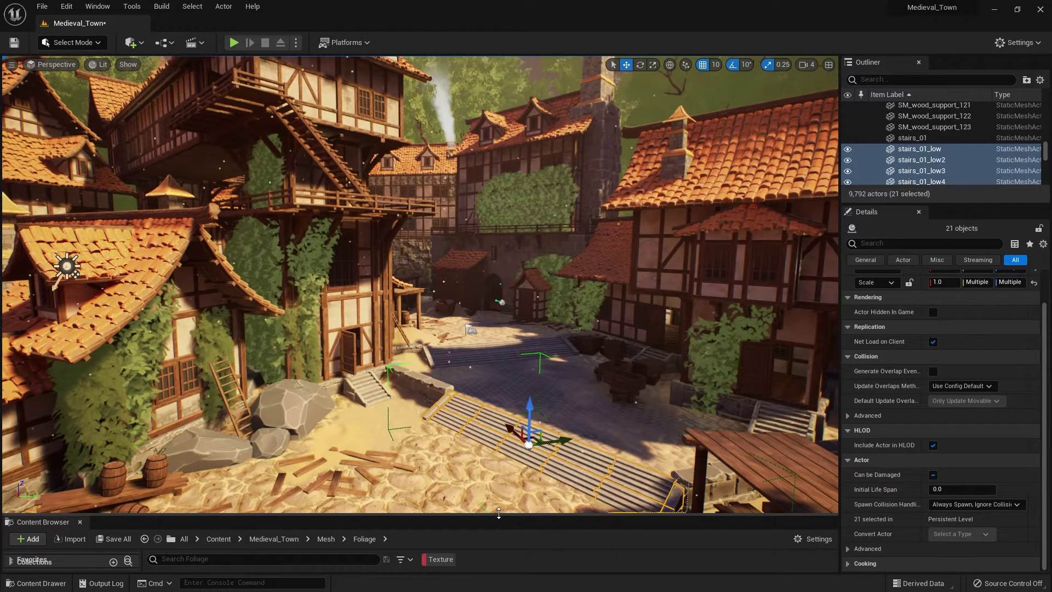
Step: Enlarge the Content Browser and open the Medieval_Town/Mesh/Rock folder
{"action": "left_click_drag", "start_coordinate": [499, 514], "coordinate": [482, 314]}
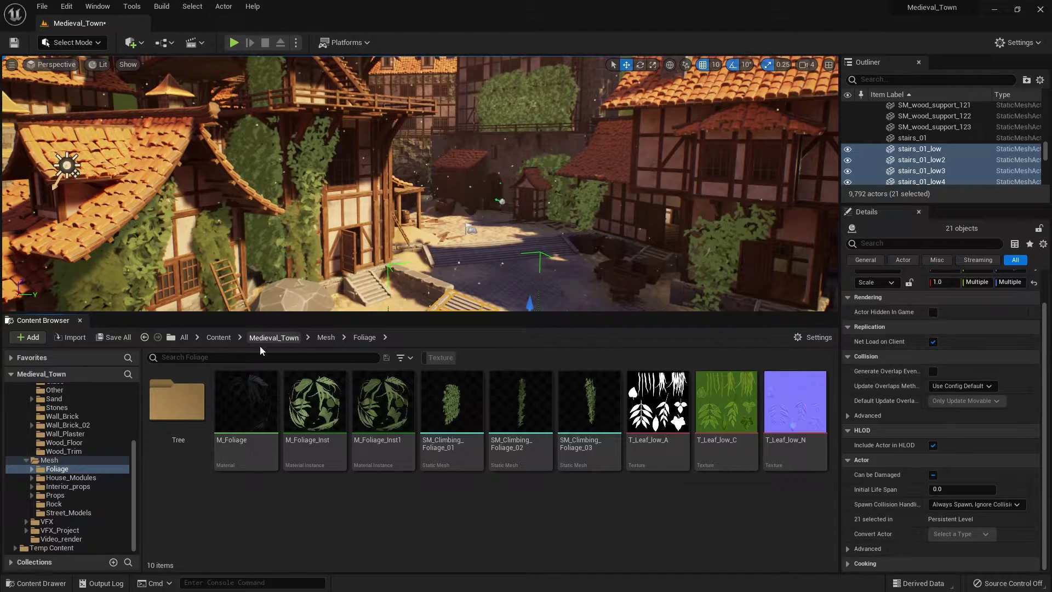
{"action": "left_click", "coordinate": [272, 338]}
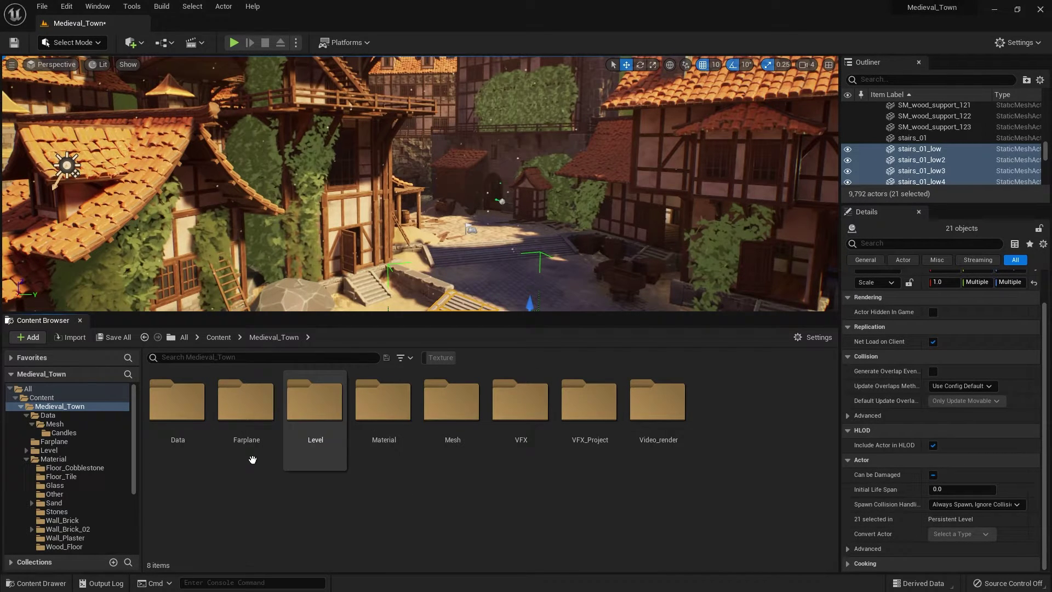
{"action": "double_click", "coordinate": [451, 405]}
{"action": "double_click", "coordinate": [451, 405]}
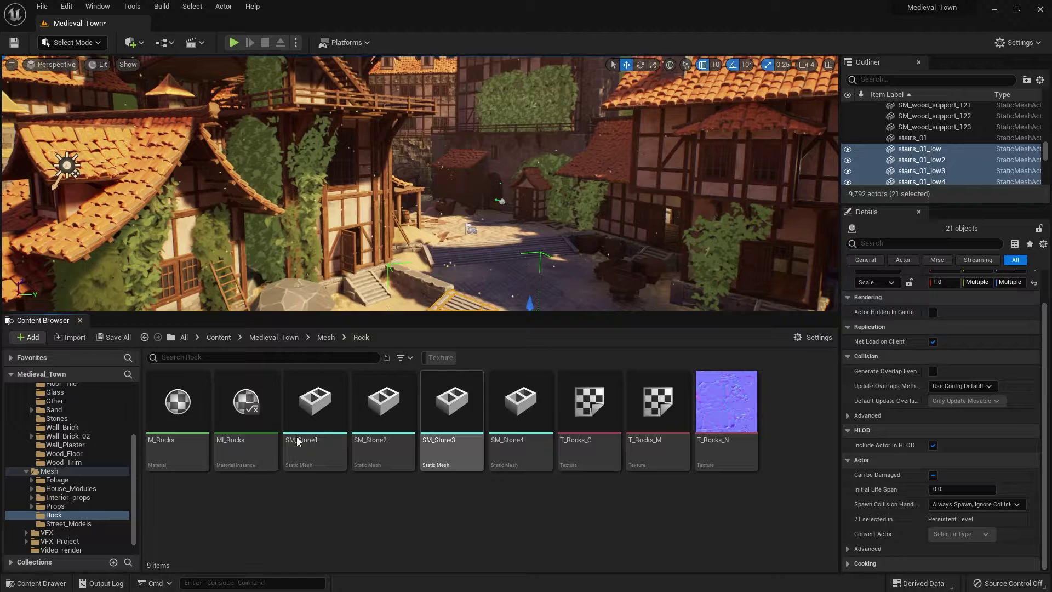
Step: Review SM_Stone1–SM_Stone4, the M_Rocks and MI_Rocks materials, and the three T_Rocks textures
{"action": "left_click", "coordinate": [315, 406]}
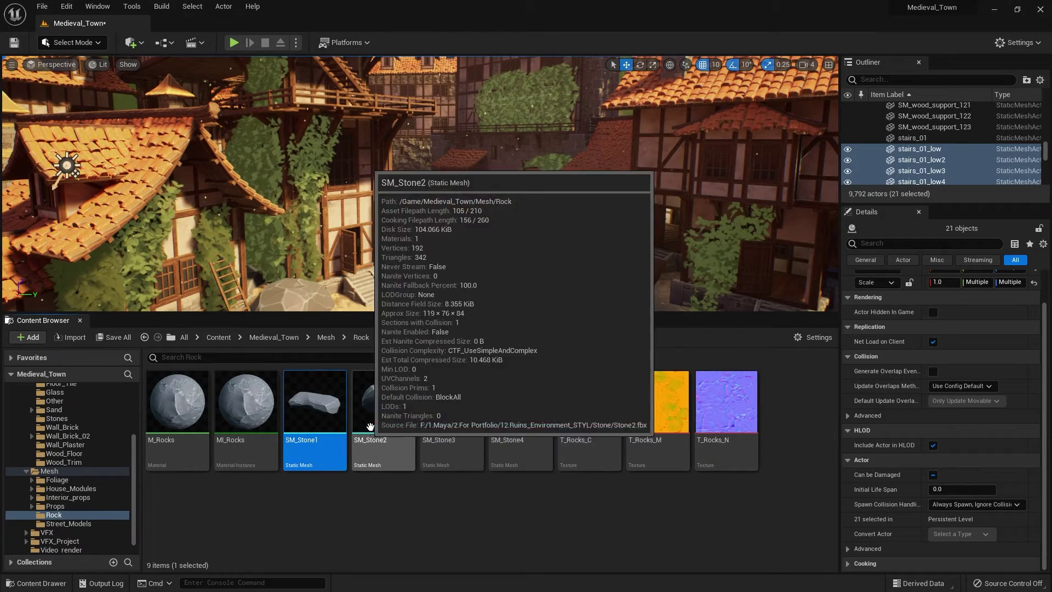
{"action": "left_click", "coordinate": [505, 420], "text": "shift"}
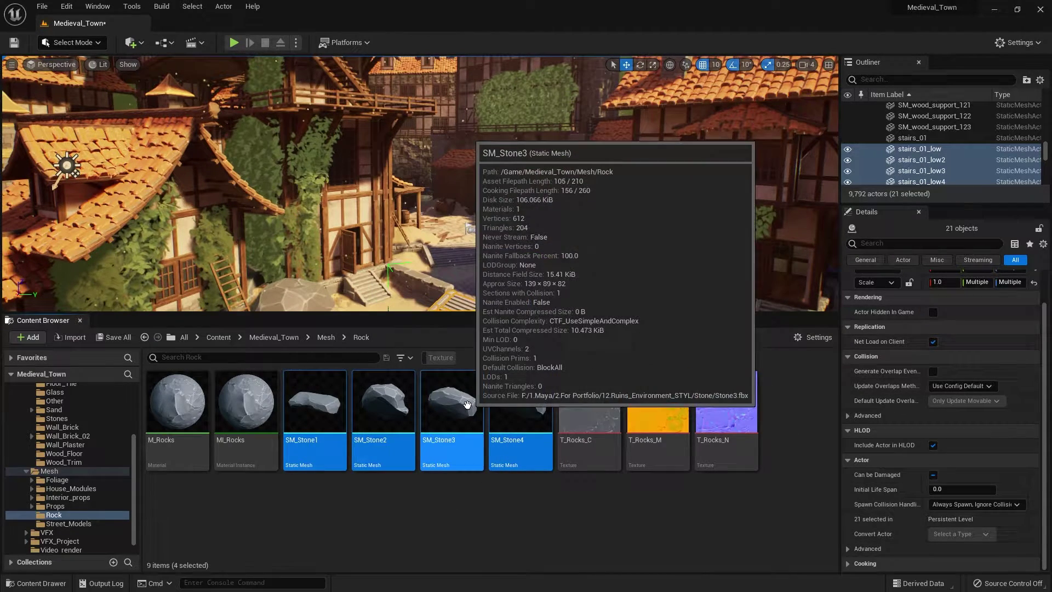
{"action": "left_click", "coordinate": [246, 403]}
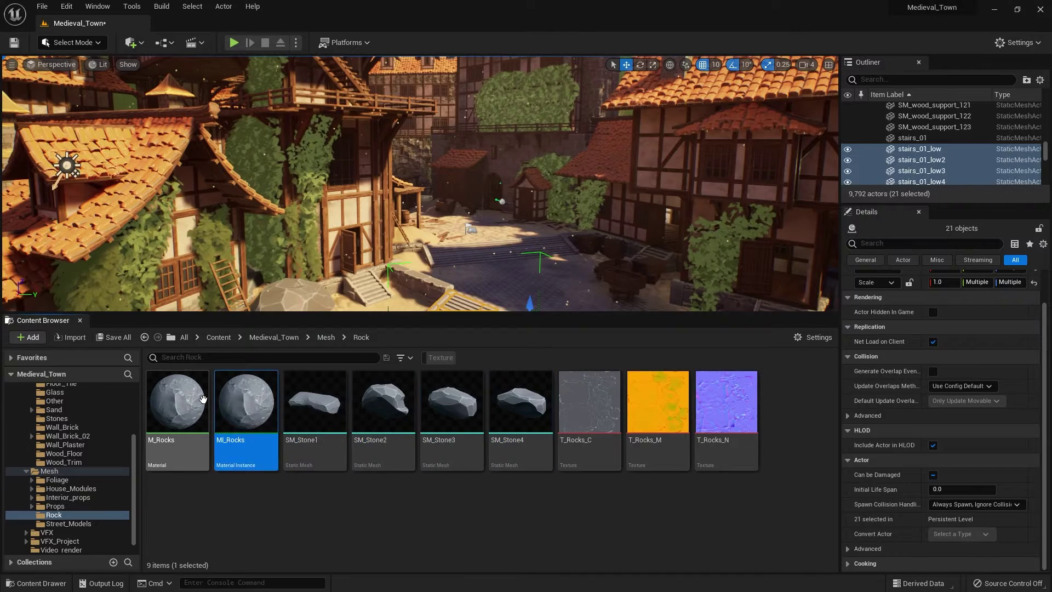
{"action": "left_click", "coordinate": [186, 401], "text": "shift"}
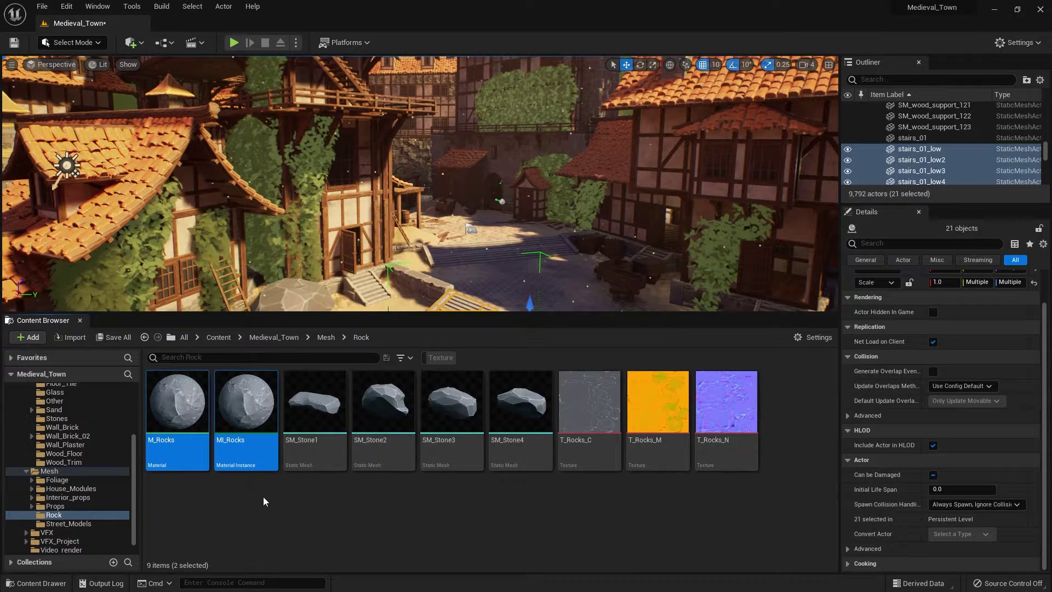
{"action": "left_click", "coordinate": [726, 403]}
{"action": "left_click", "coordinate": [589, 403], "text": "shift"}
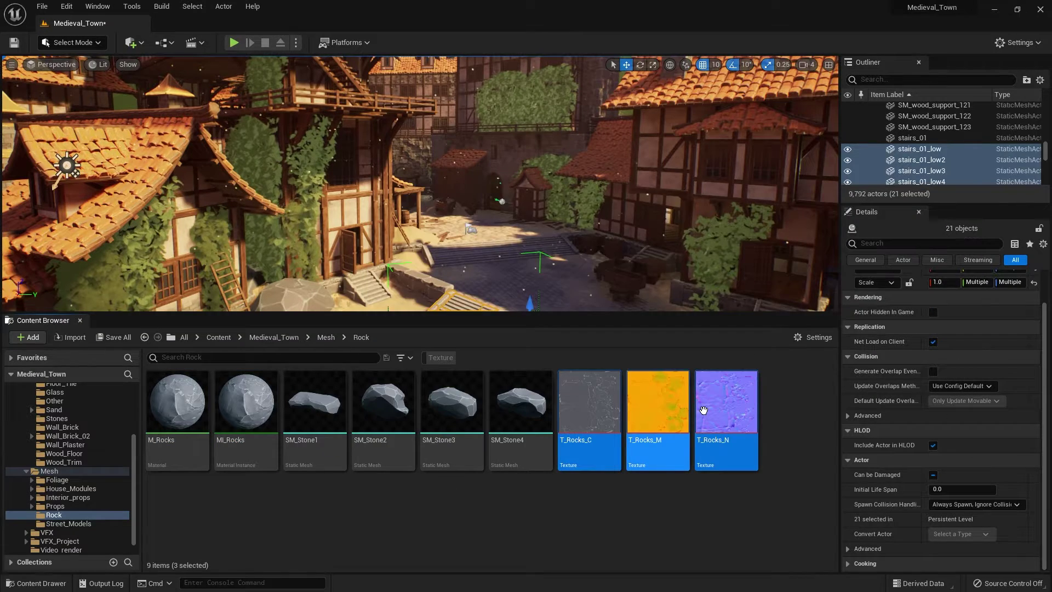
{"action": "left_click", "coordinate": [521, 521]}
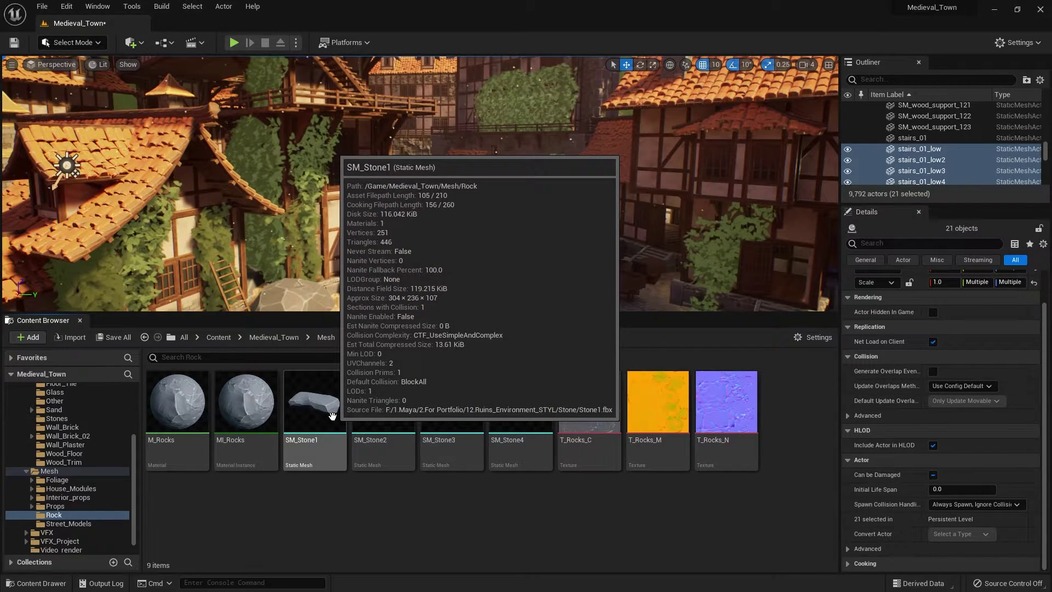
{"action": "left_click", "coordinate": [315, 406]}
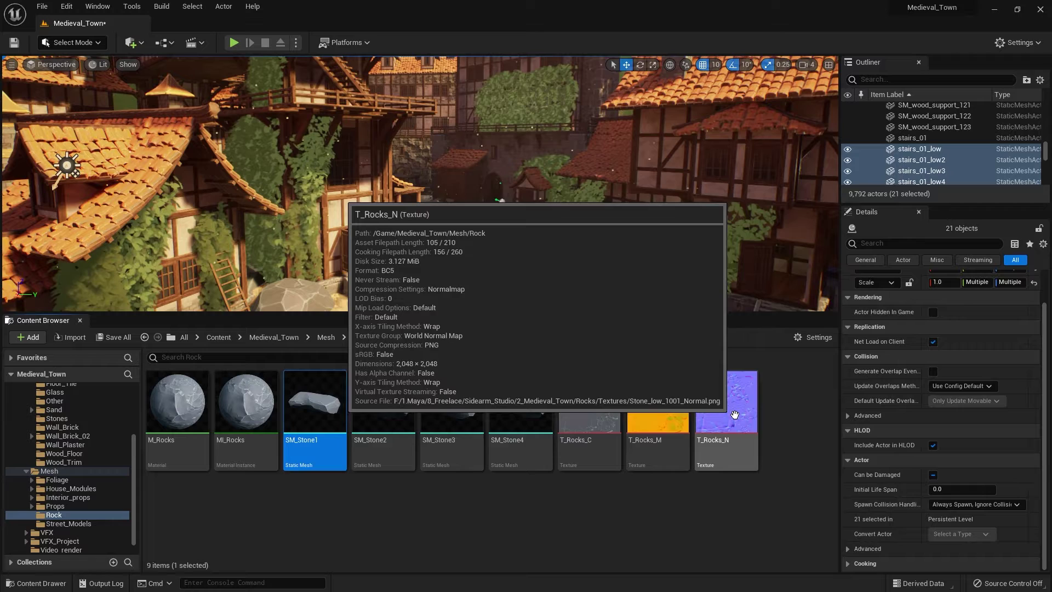
Step: Bulk export the seven assets from SM_Stone1 through T_Rocks_N
{"action": "left_click", "coordinate": [735, 415], "text": "shift"}
{"action": "right_click", "coordinate": [735, 415]}
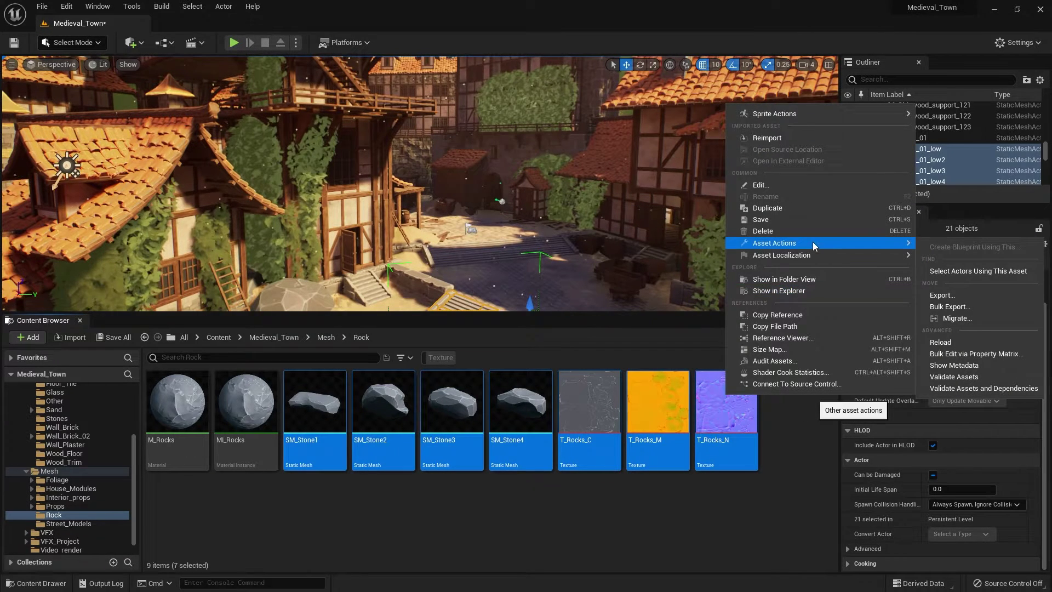
{"action": "left_click", "coordinate": [978, 305]}
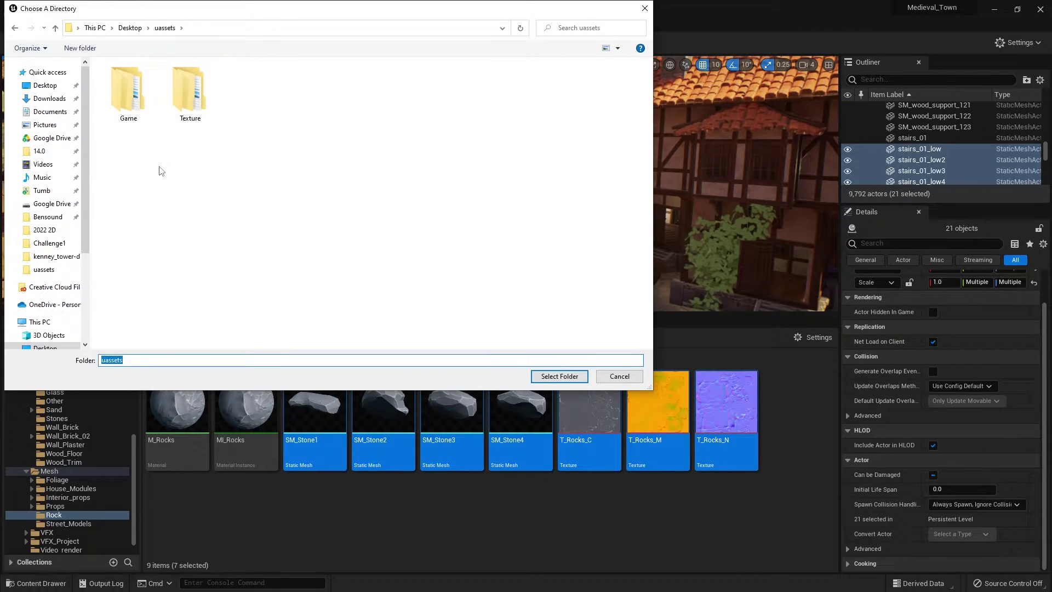
Step: Create a Stone folder inside uassets and choose it as the export destination
{"action": "right_click", "coordinate": [160, 168]}
{"action": "mouse_move", "coordinate": [257, 331]}
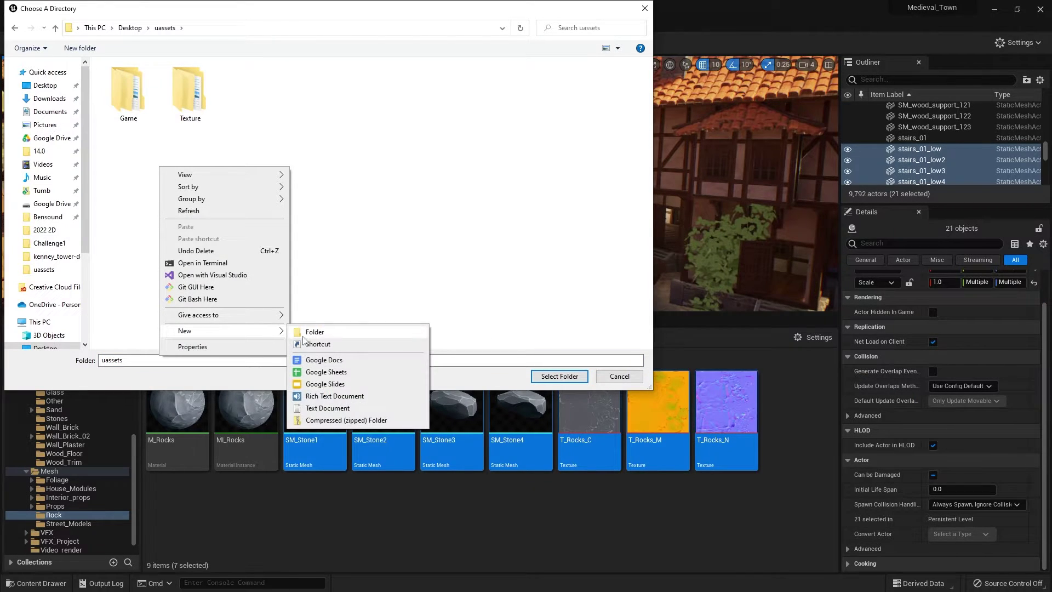
{"action": "left_click", "coordinate": [323, 335]}
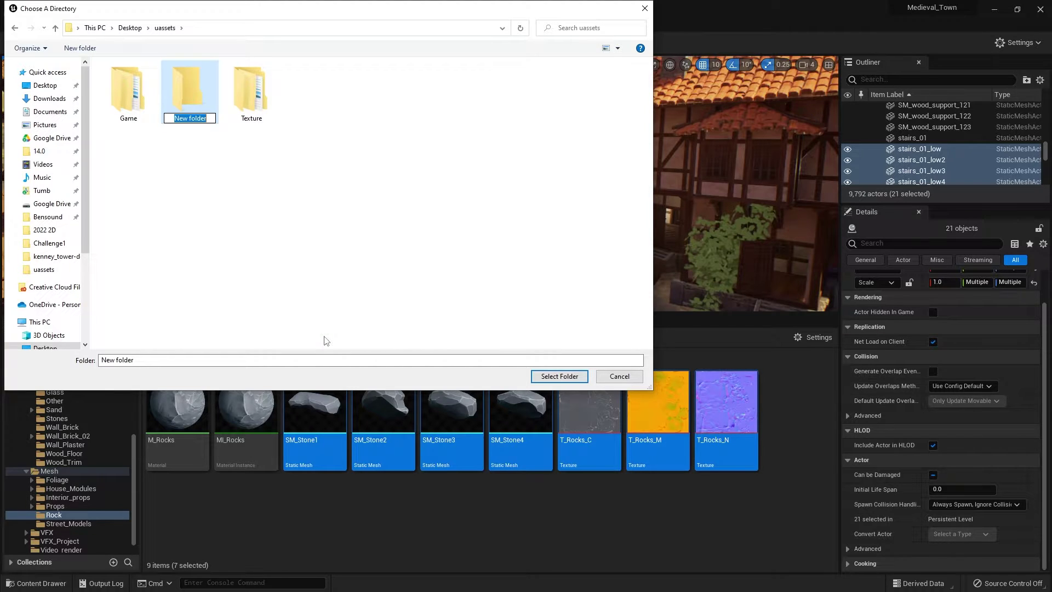
{"action": "type", "text": "Stone"}
{"action": "double_click", "coordinate": [176, 102]}
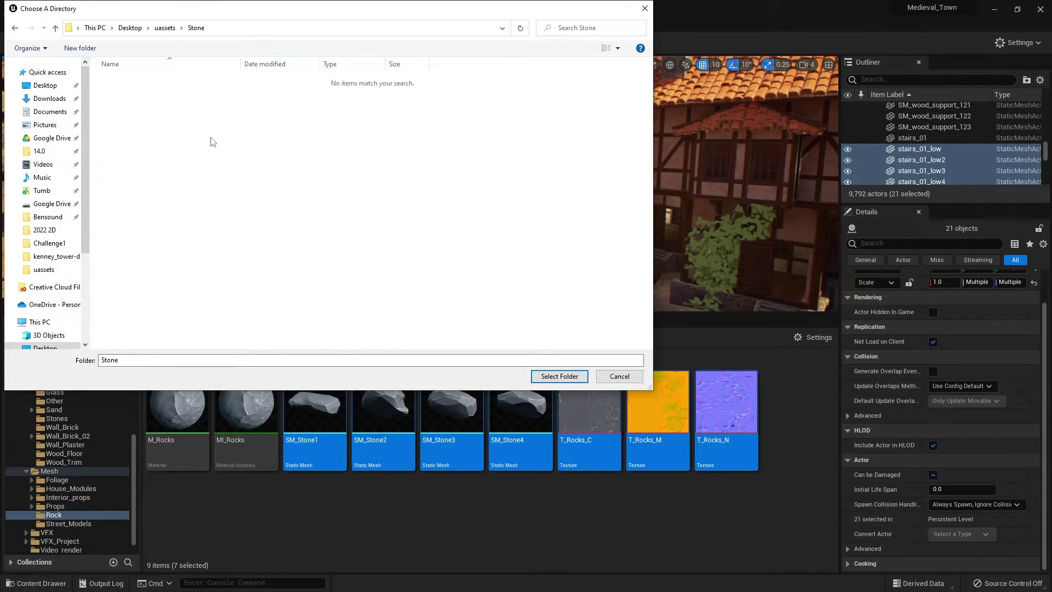
{"action": "left_click", "coordinate": [552, 377]}
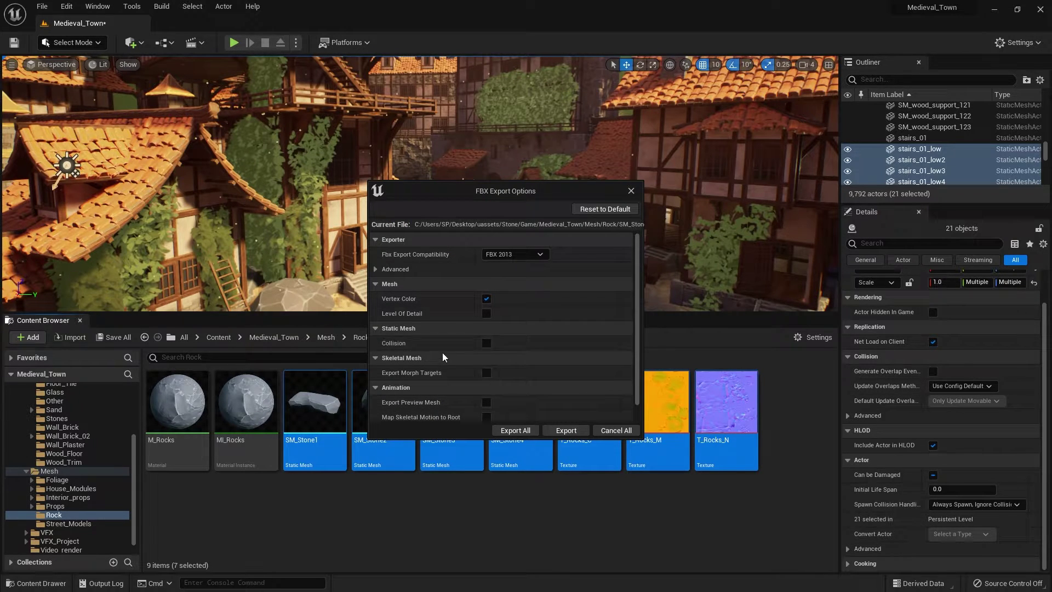
Step: Export all selected rock assets as FBX with Collision left off
{"action": "scroll", "coordinate": [474, 359], "scroll_direction": "down", "scroll_amount": 1}
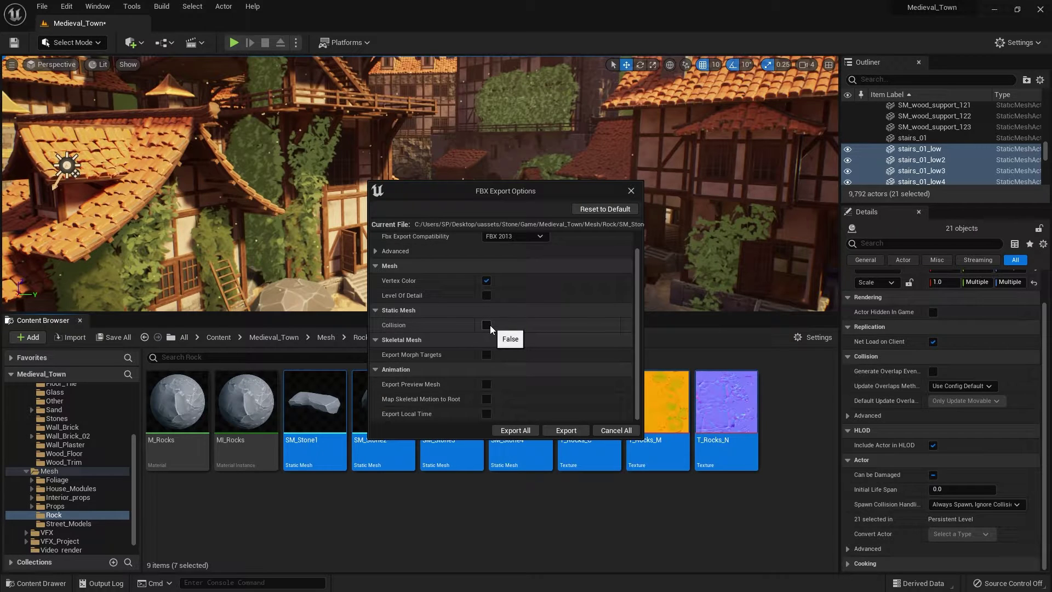
{"action": "scroll", "coordinate": [490, 324], "scroll_direction": "up", "scroll_amount": 1}
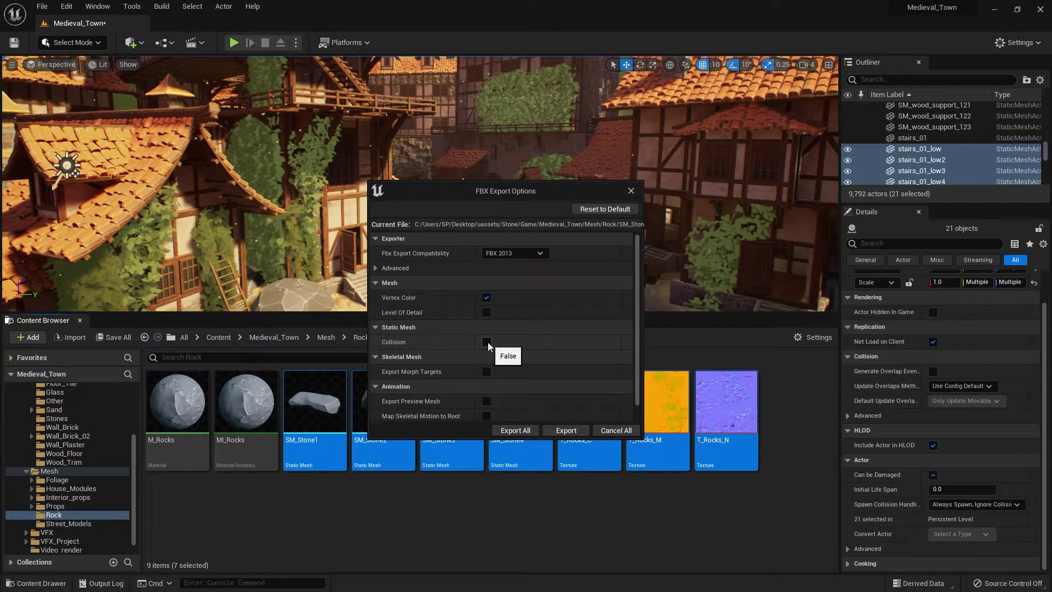
{"action": "left_click", "coordinate": [487, 342]}
{"action": "left_click", "coordinate": [486, 342]}
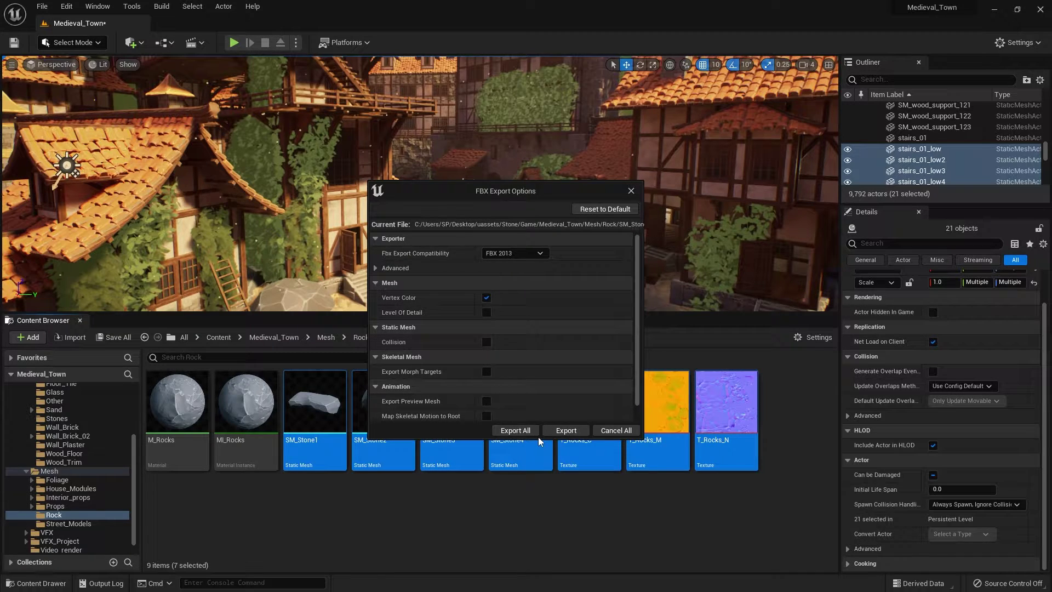
{"action": "left_click", "coordinate": [515, 430]}
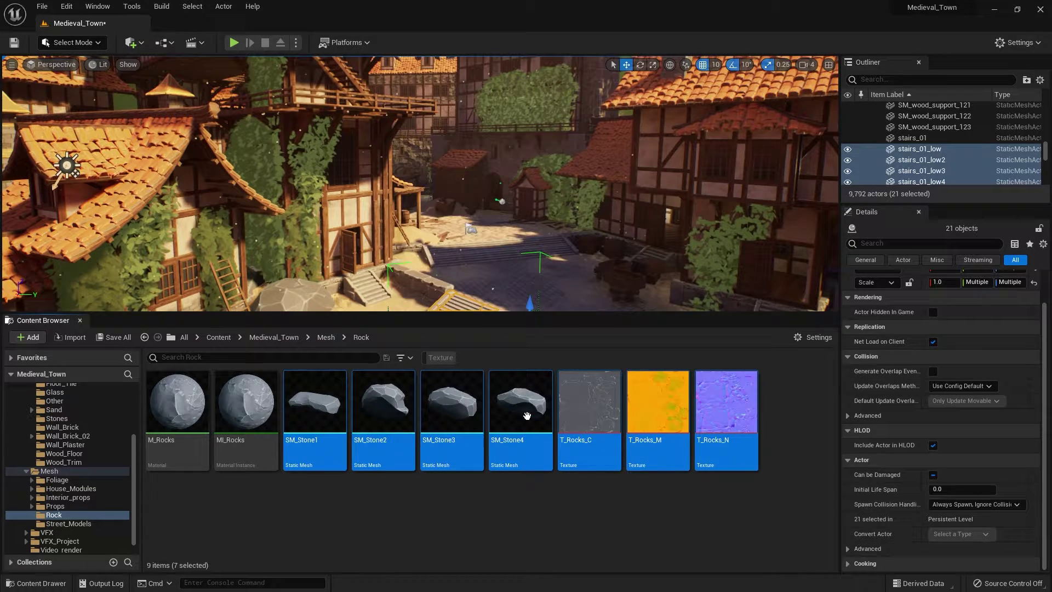
{"action": "left_click_drag", "start_coordinate": [0, 162], "coordinate": [436, 169]}
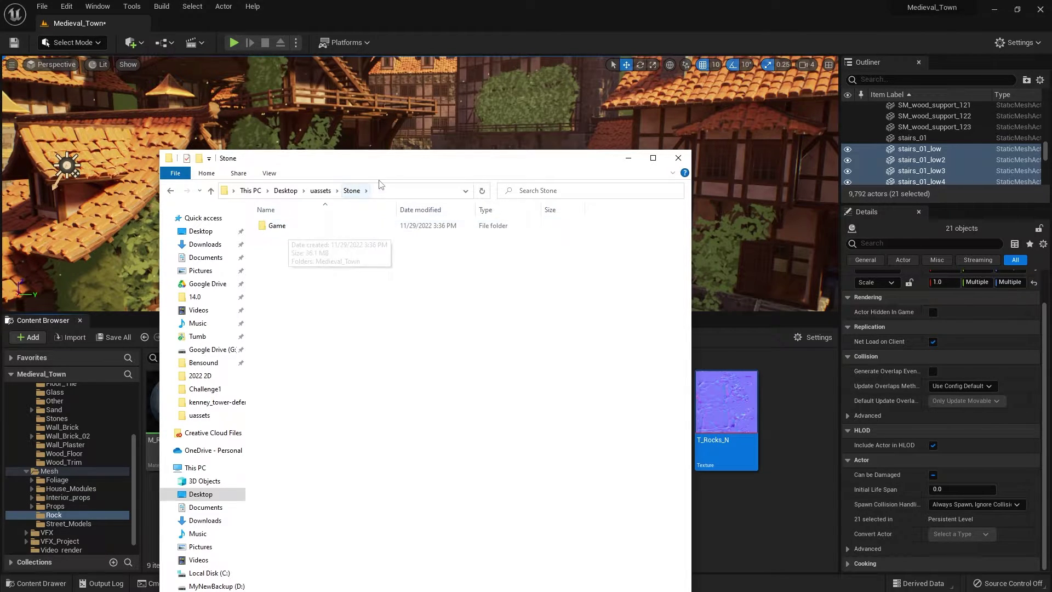
Step: Browse the exported files to Stone/Game/Medieval_Town/Mesh/Rock in File Explorer
{"action": "left_click_drag", "start_coordinate": [384, 157], "coordinate": [680, 170]}
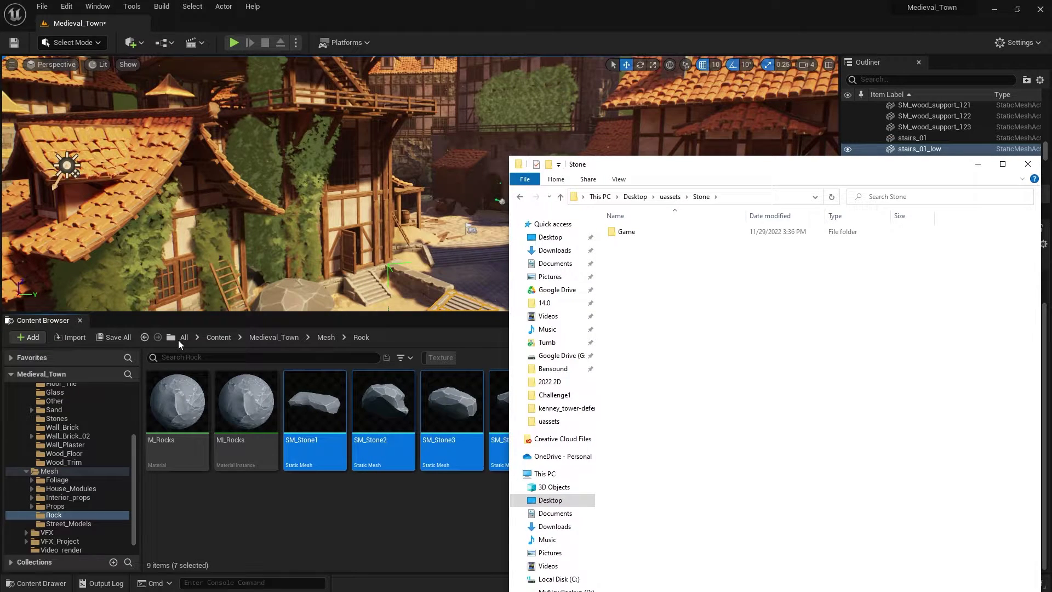
{"action": "key", "text": "Down"}
{"action": "key", "text": "Return"}
{"action": "double_click", "coordinate": [638, 232]}
{"action": "left_click", "coordinate": [630, 233]}
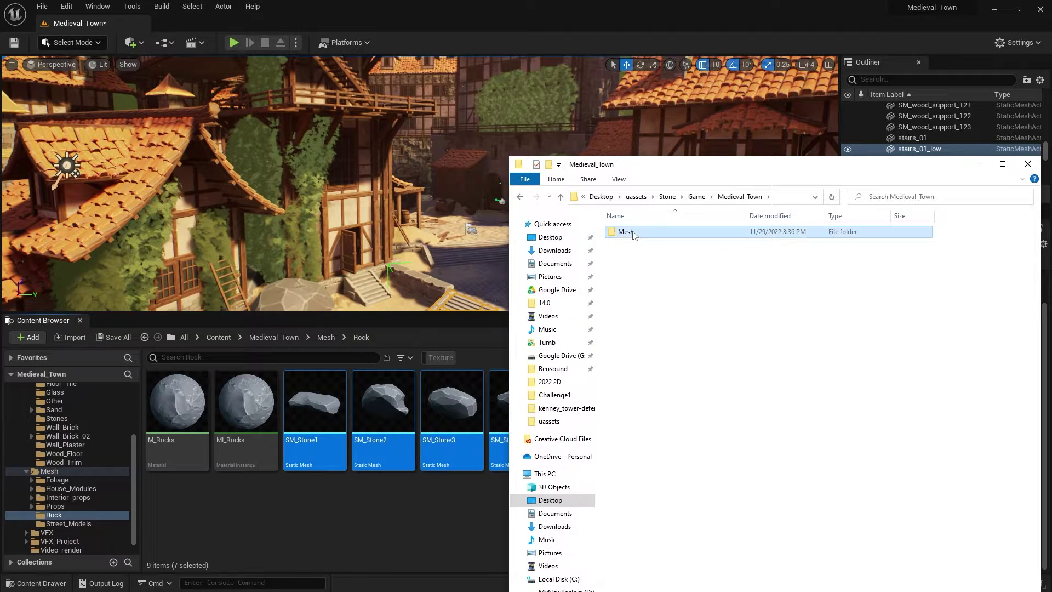
{"action": "double_click", "coordinate": [633, 233]}
{"action": "double_click", "coordinate": [628, 232]}
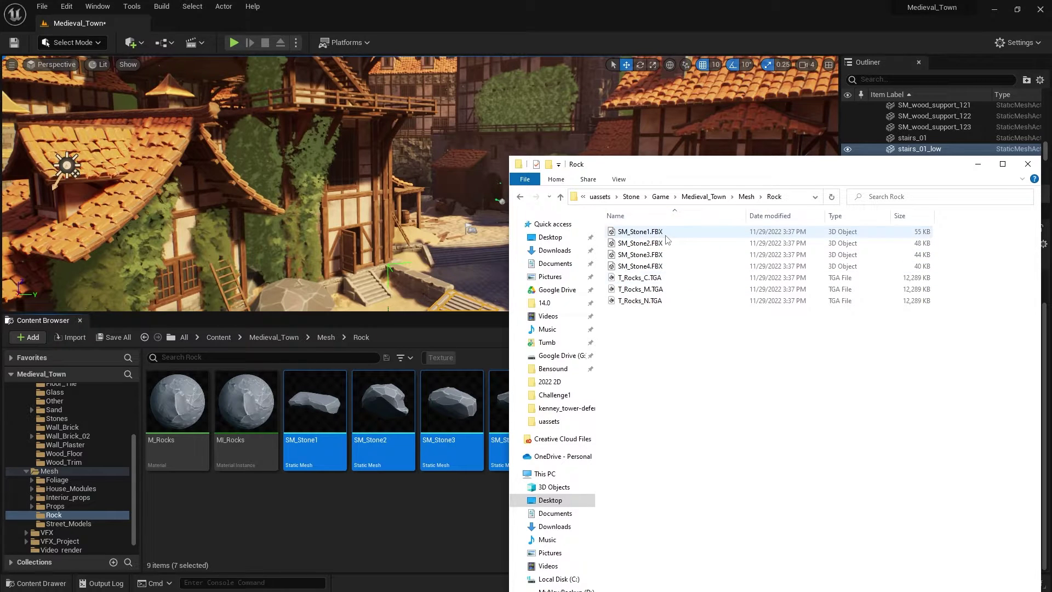
Step: Check the four SM_Stone FBX meshes and three T_Rocks TGA textures, then return to Unreal
{"action": "left_click_drag", "start_coordinate": [666, 239], "coordinate": [665, 273]}
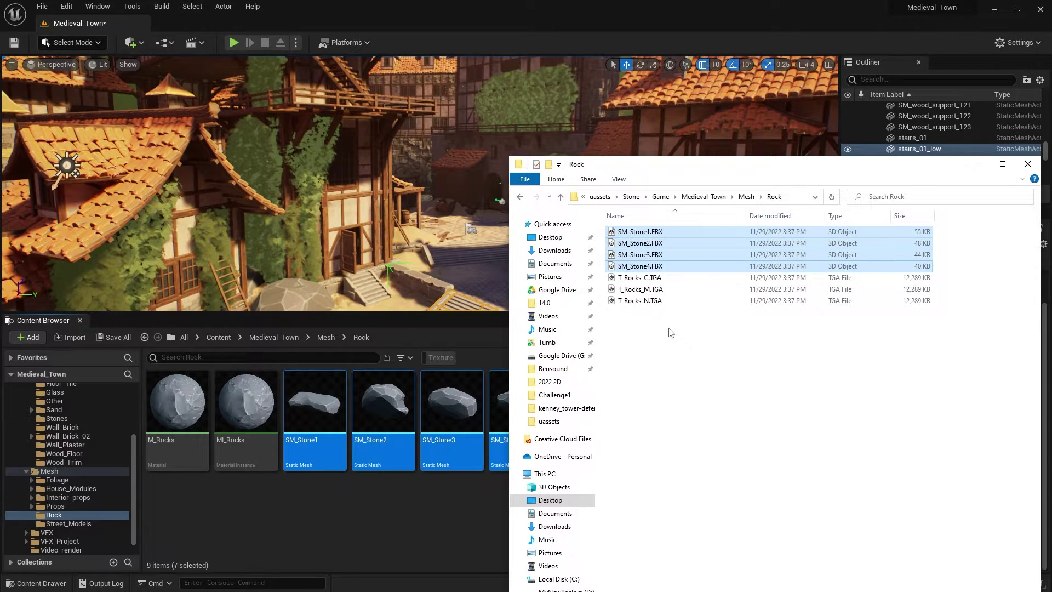
{"action": "left_click", "coordinate": [655, 278]}
{"action": "left_click", "coordinate": [659, 304], "text": "shift"}
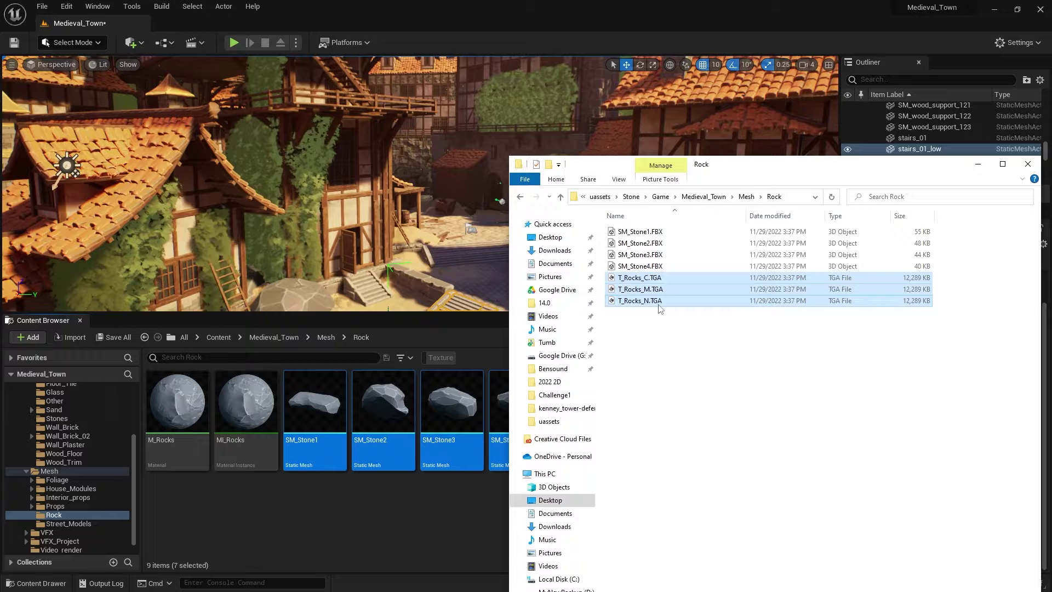
{"action": "left_click_drag", "start_coordinate": [795, 164], "coordinate": [697, 137]}
{"action": "key", "text": "ctrl+a"}
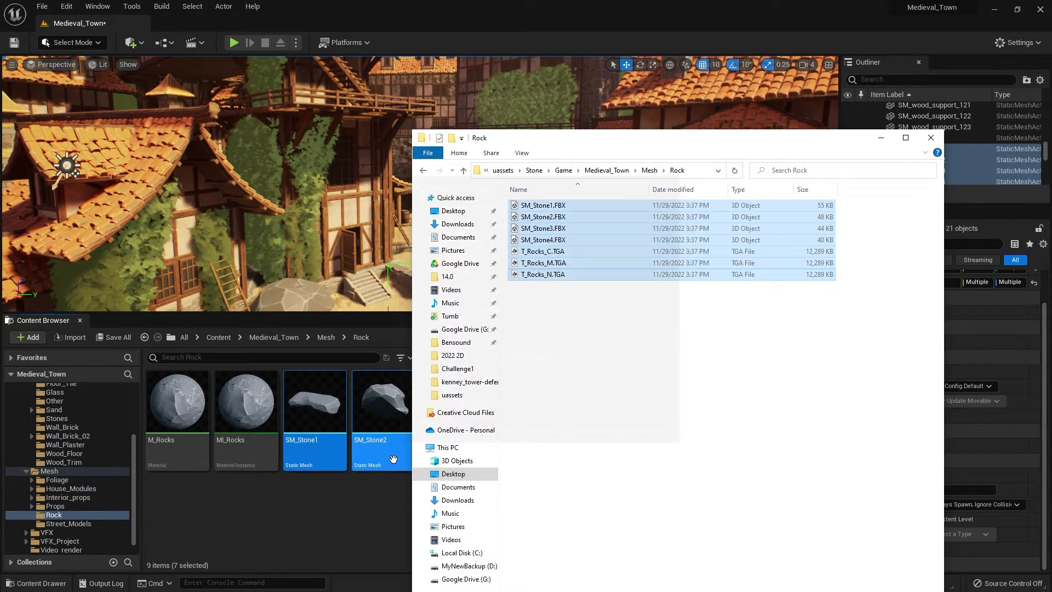
{"action": "left_click", "coordinate": [320, 500]}
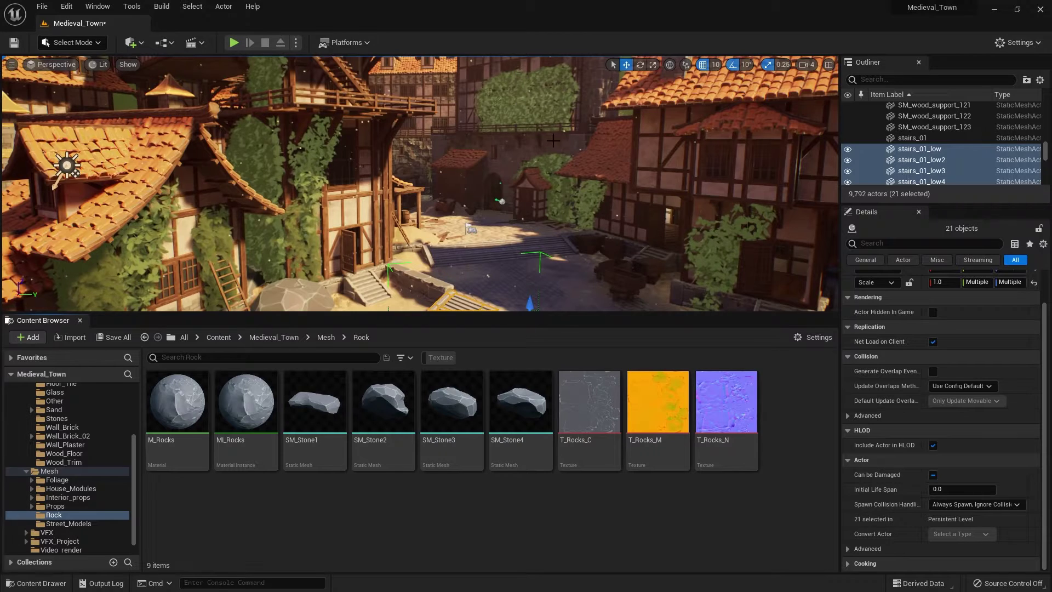
Step: Cancel the File > Export All level export and go back to the Medieval_Town folder
{"action": "left_click", "coordinate": [41, 6]}
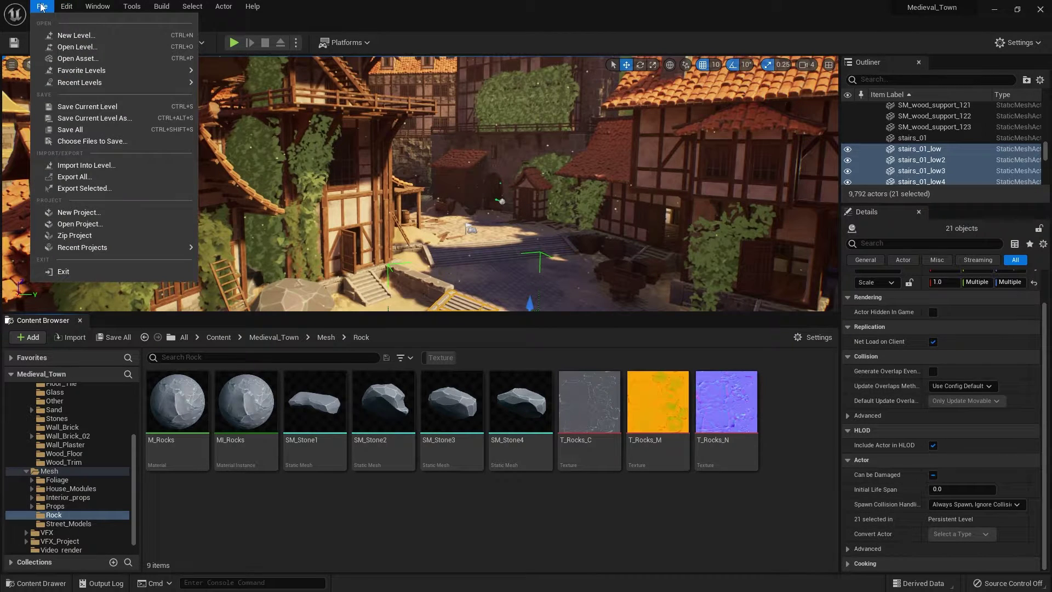
{"action": "left_click", "coordinate": [74, 177]}
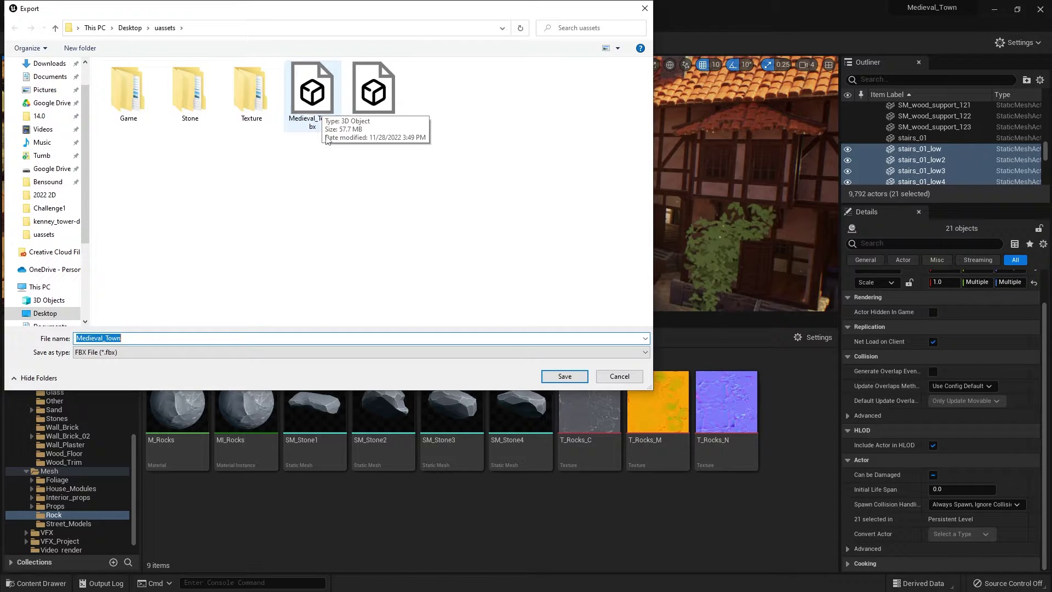
{"action": "left_click", "coordinate": [645, 8]}
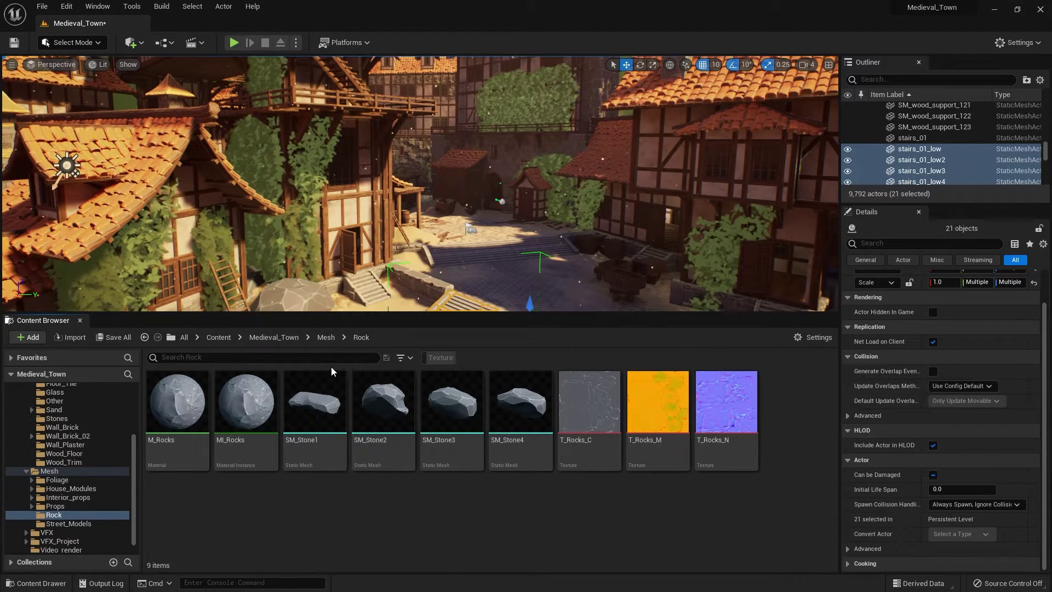
{"action": "left_click", "coordinate": [276, 338]}
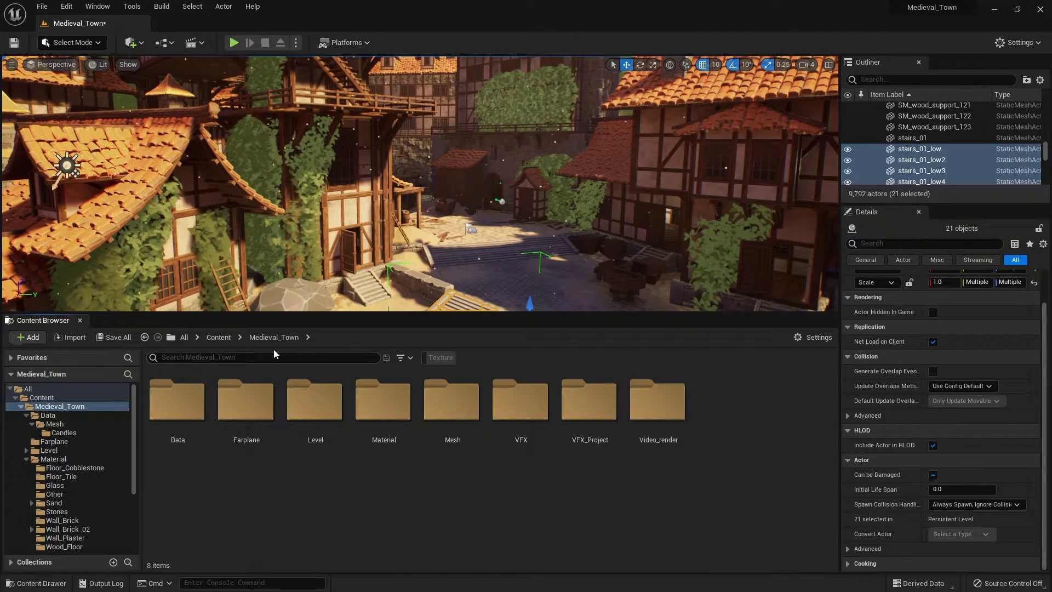
Step: Filter Medieval_Town to Texture assets and select all 89 textures
{"action": "left_click", "coordinate": [410, 363]}
{"action": "left_click", "coordinate": [451, 350]}
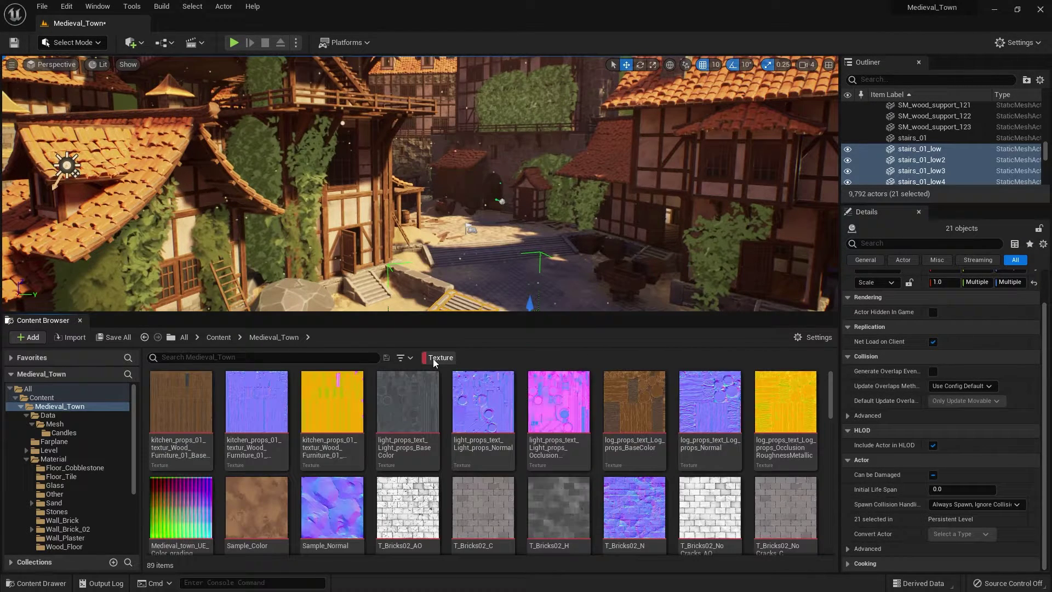
{"action": "scroll", "coordinate": [297, 470], "scroll_direction": "down", "scroll_amount": 5}
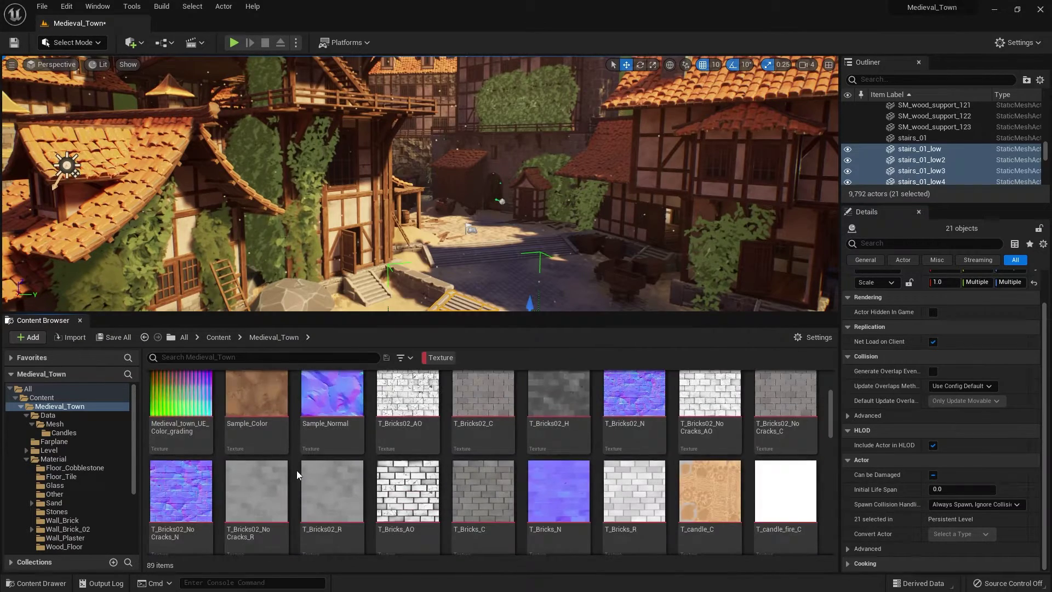
{"action": "scroll", "coordinate": [297, 475], "scroll_direction": "down", "scroll_amount": 10}
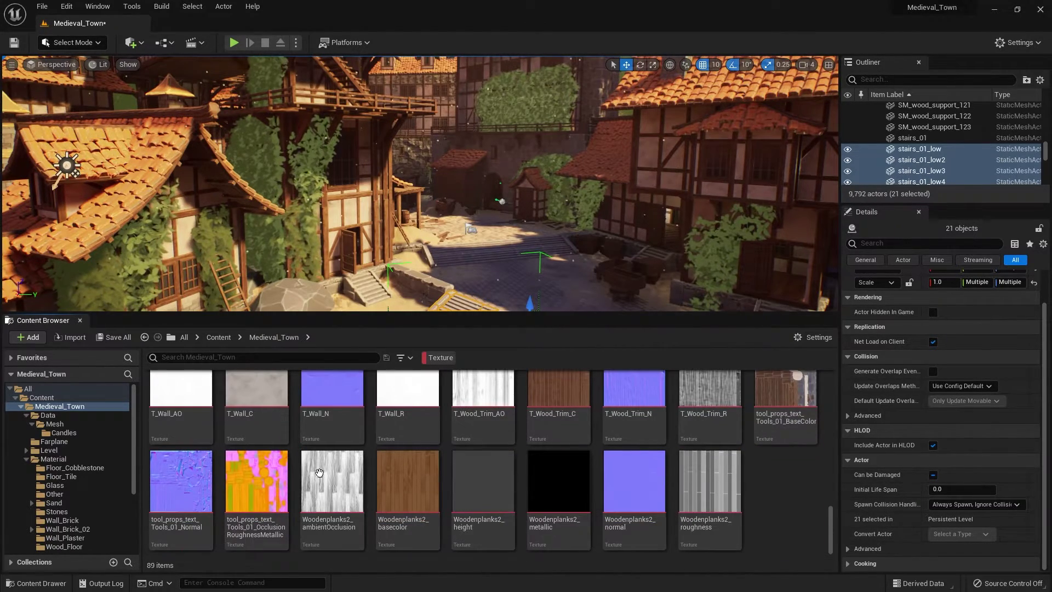
{"action": "scroll", "coordinate": [505, 470], "scroll_direction": "up", "scroll_amount": 10}
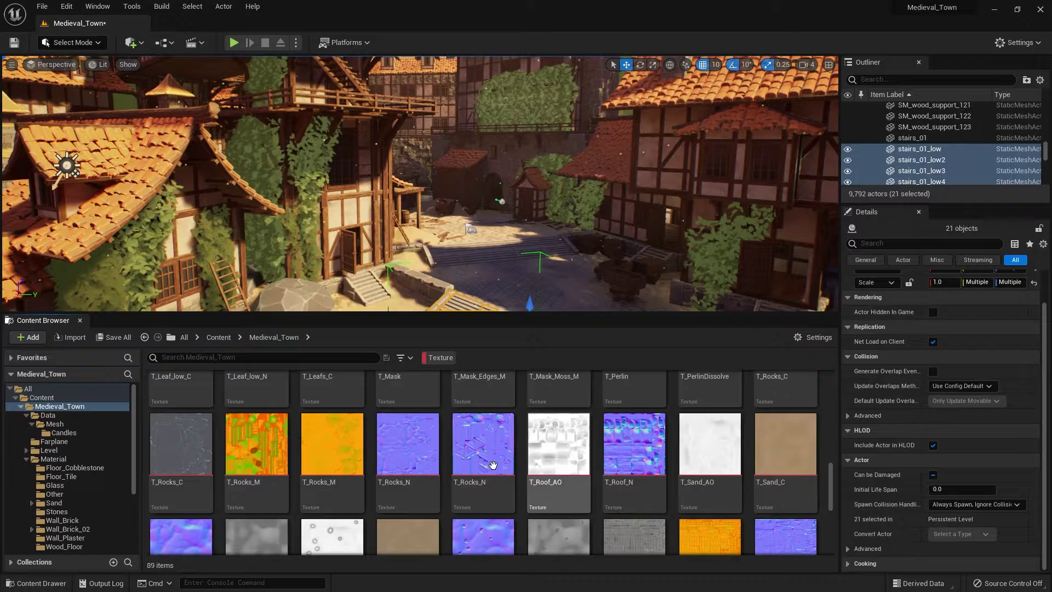
{"action": "scroll", "coordinate": [505, 470], "scroll_direction": "down", "scroll_amount": 10}
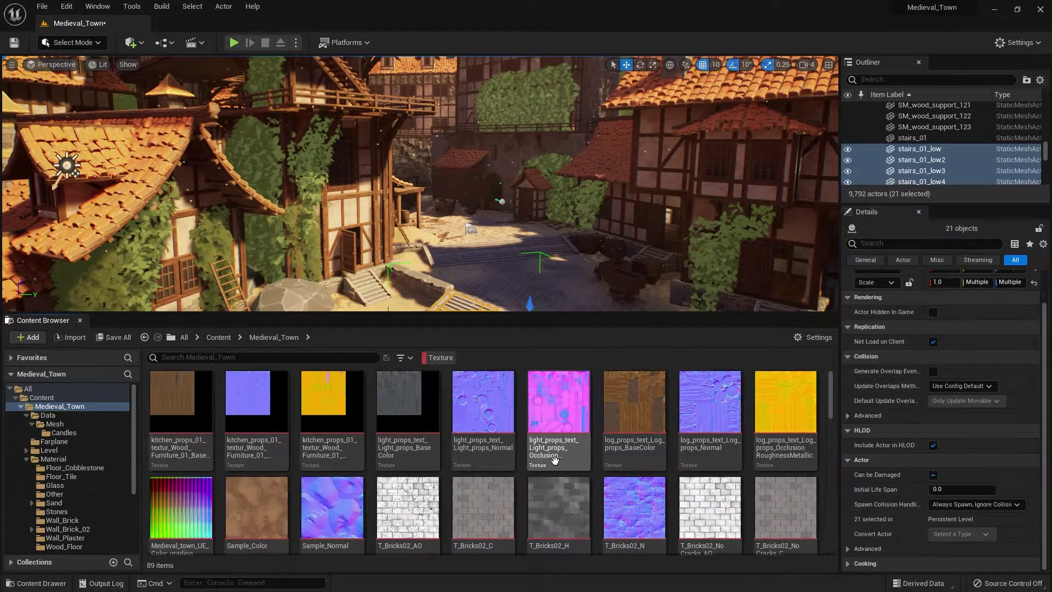
{"action": "key", "text": "ctrl+a"}
Step: Bulk export the 89 selected textures to the uassets/Stone folder
{"action": "mouse_move", "coordinate": [707, 500]}
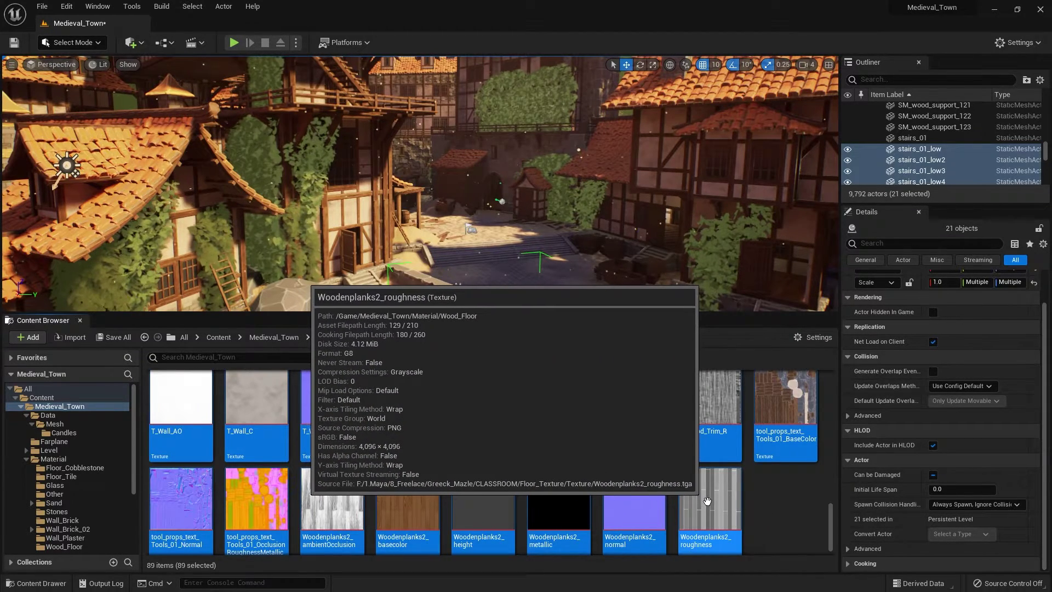
{"action": "right_click", "coordinate": [707, 500]}
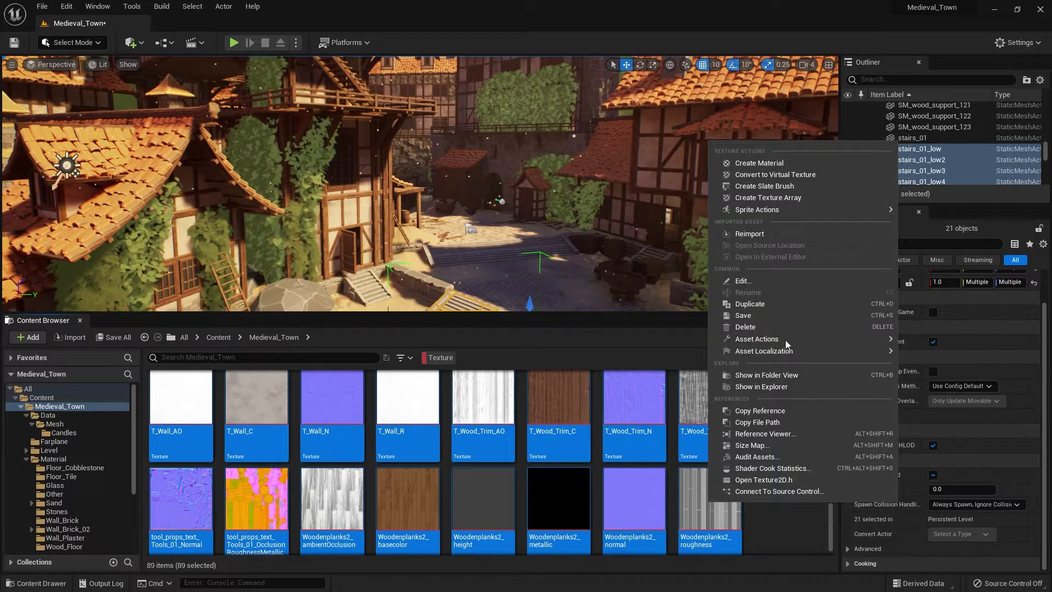
{"action": "mouse_move", "coordinate": [785, 338]}
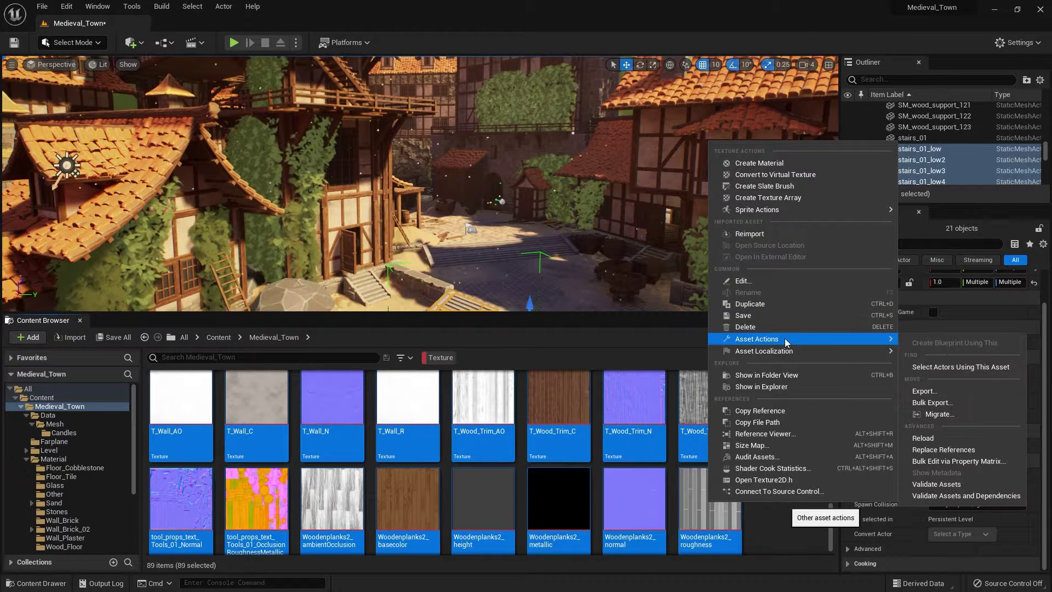
{"action": "left_click", "coordinate": [942, 405]}
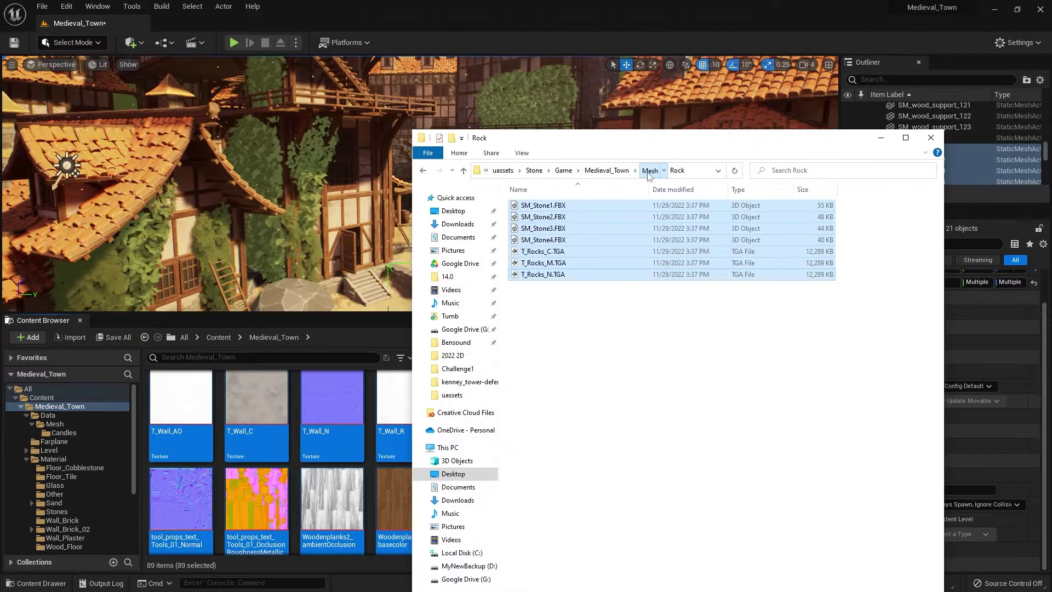
Step: Navigate up to Game, then open Medieval_Town > Material > Floor_Tile
{"action": "left_click", "coordinate": [649, 171]}
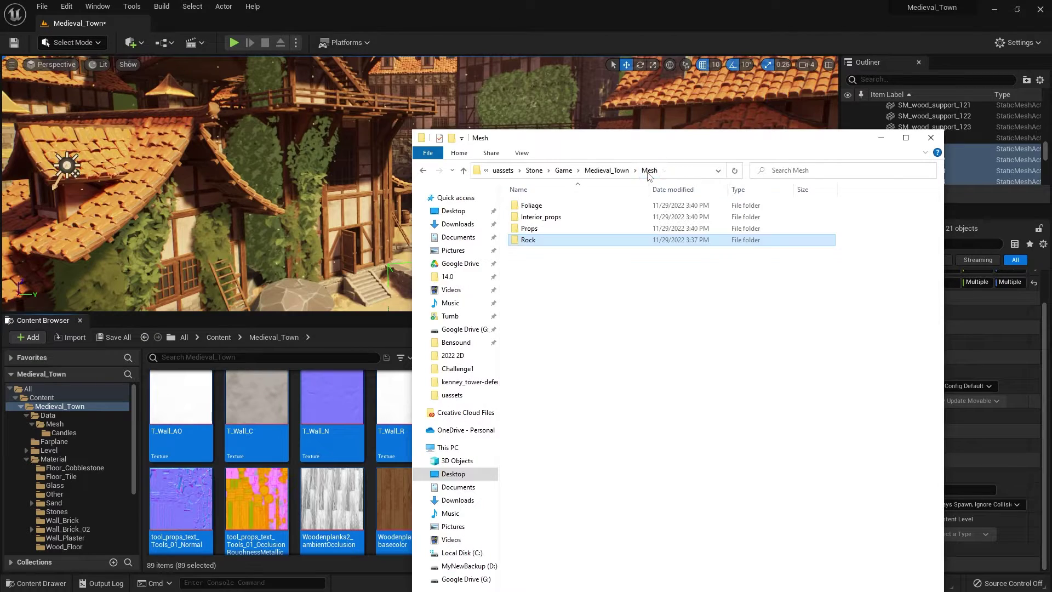
{"action": "left_click", "coordinate": [609, 171]}
{"action": "left_click", "coordinate": [597, 173]}
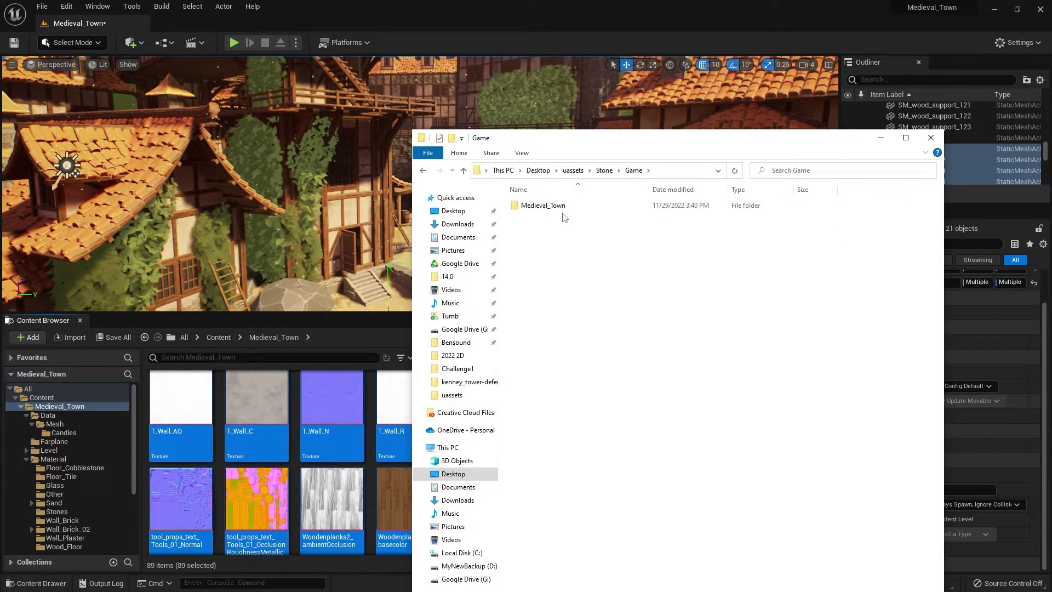
{"action": "double_click", "coordinate": [564, 207]}
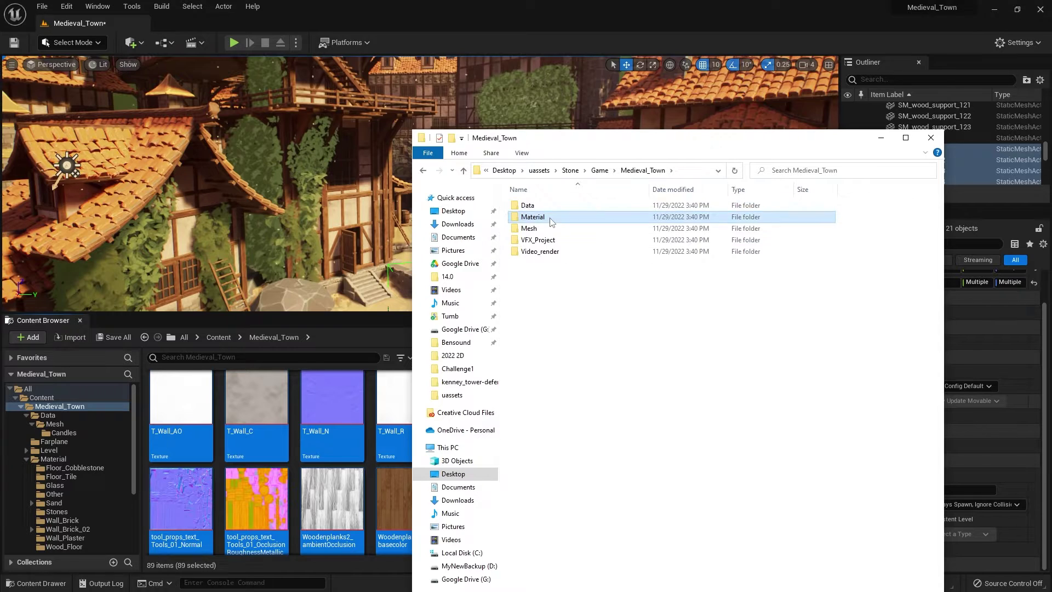
{"action": "double_click", "coordinate": [553, 217]}
{"action": "double_click", "coordinate": [548, 217]}
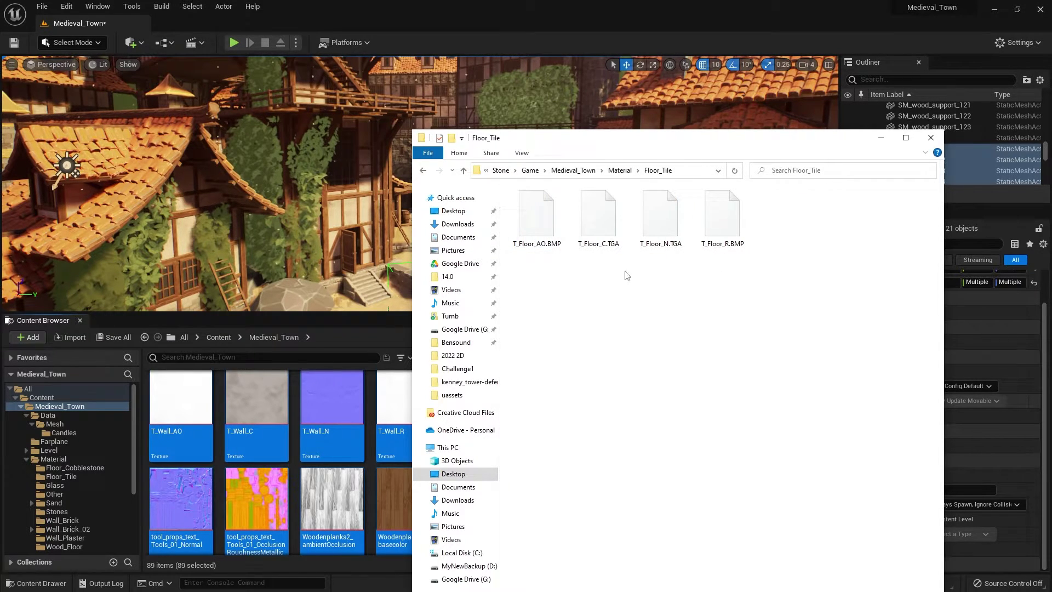
Step: View the Wall_Brick textures, then open the Mesh > Rock folder
{"action": "left_click", "coordinate": [620, 170]}
{"action": "left_click", "coordinate": [541, 232]}
{"action": "double_click", "coordinate": [541, 230]}
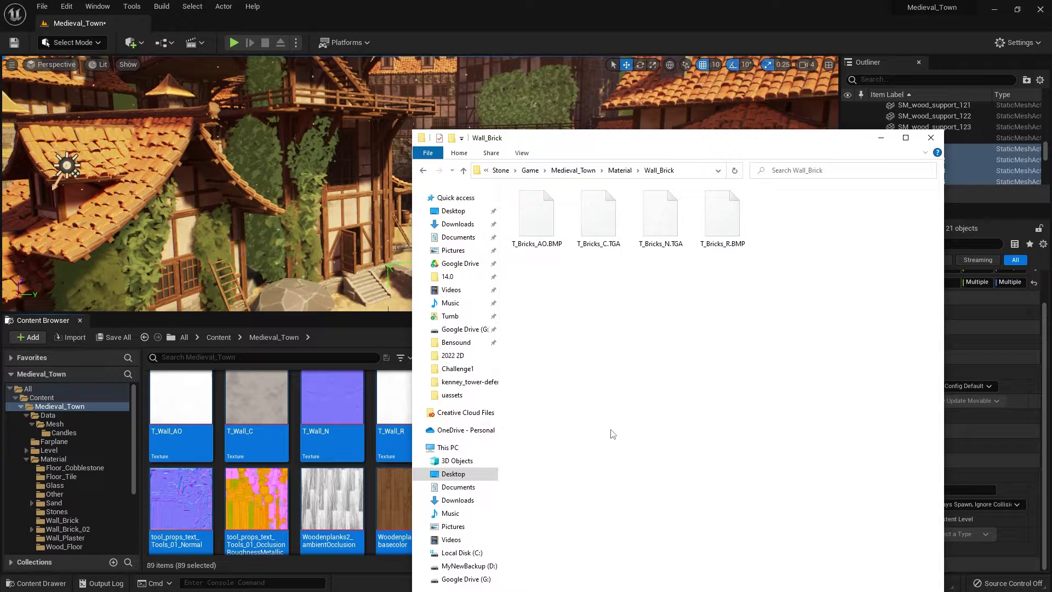
{"action": "key", "text": "alt+Left"}
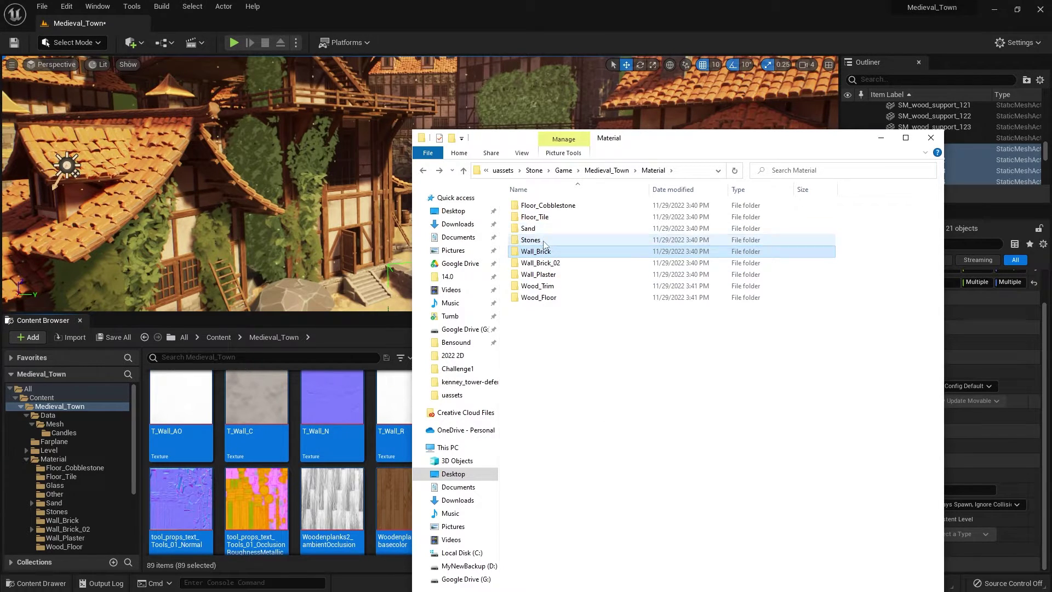
{"action": "key", "text": "alt+Up"}
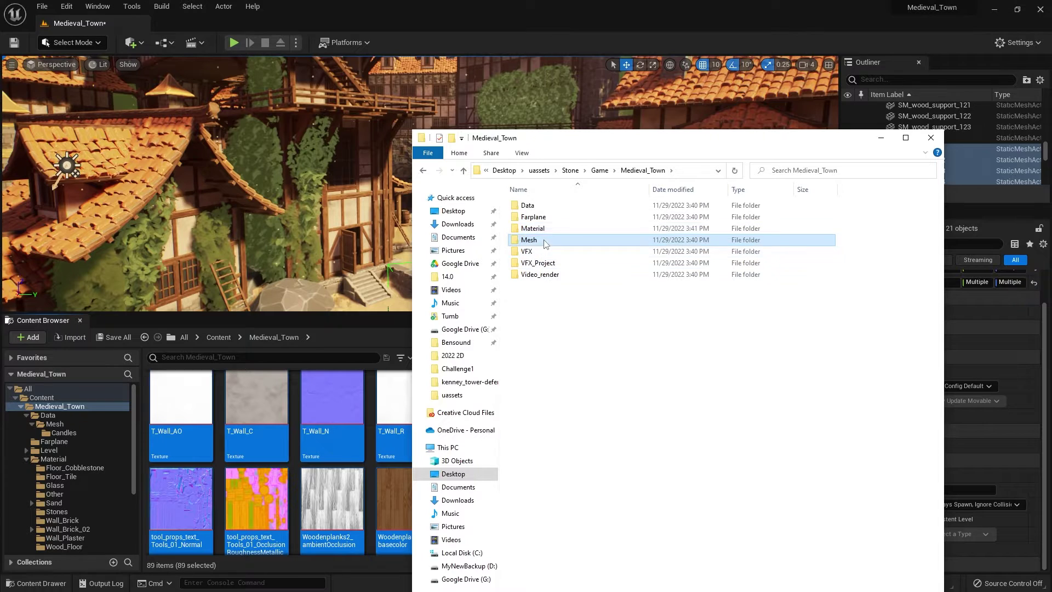
{"action": "double_click", "coordinate": [544, 240]}
{"action": "double_click", "coordinate": [546, 251]}
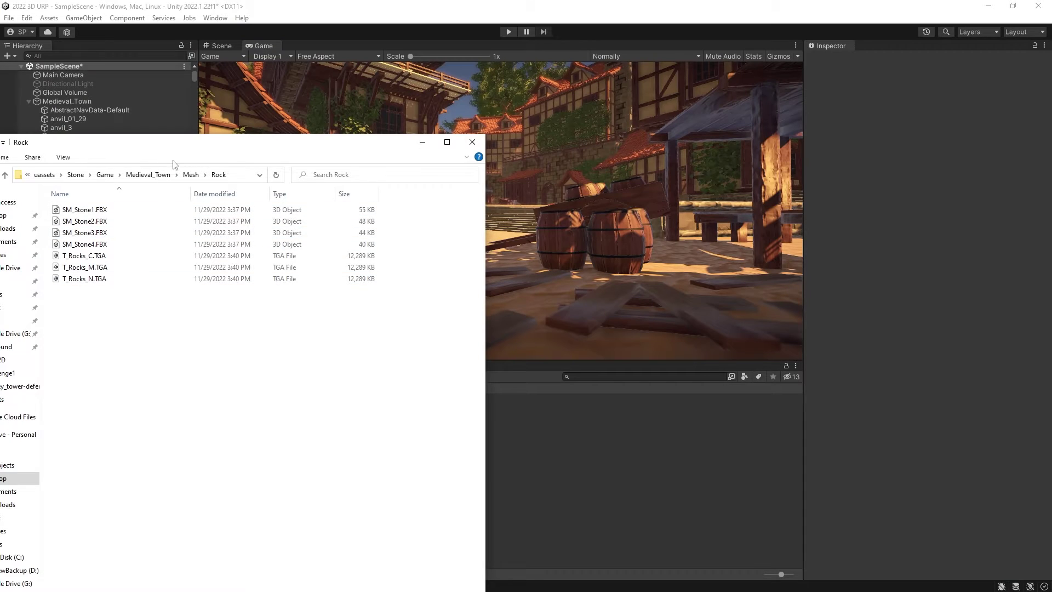
Step: Copy the exported Rock folder from File Explorer into Unity's Assets and open it
{"action": "left_click", "coordinate": [190, 175]}
{"action": "left_click_drag", "start_coordinate": [70, 255], "coordinate": [589, 488]}
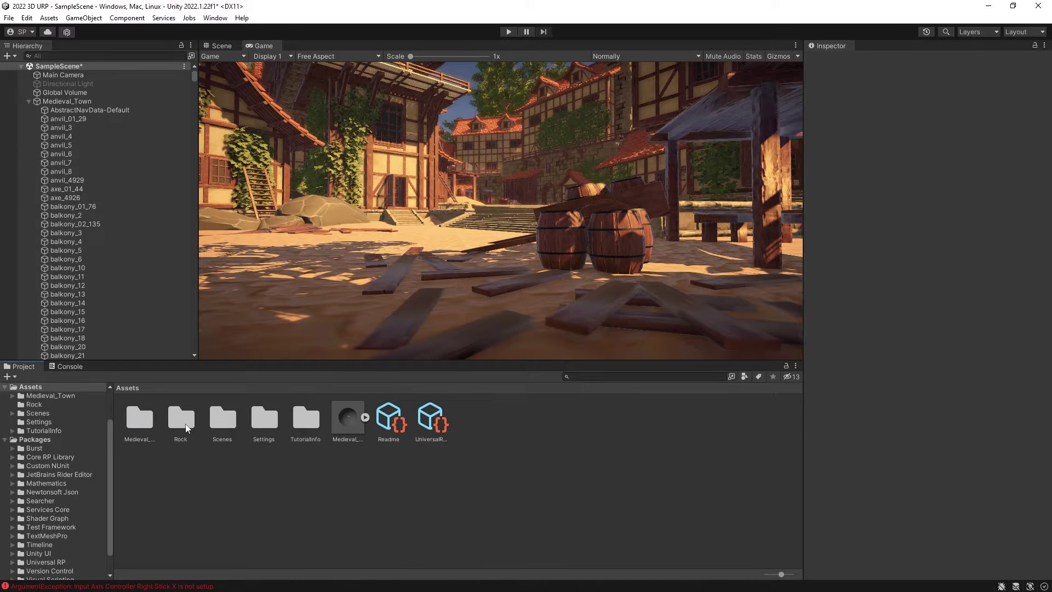
{"action": "left_click", "coordinate": [187, 426]}
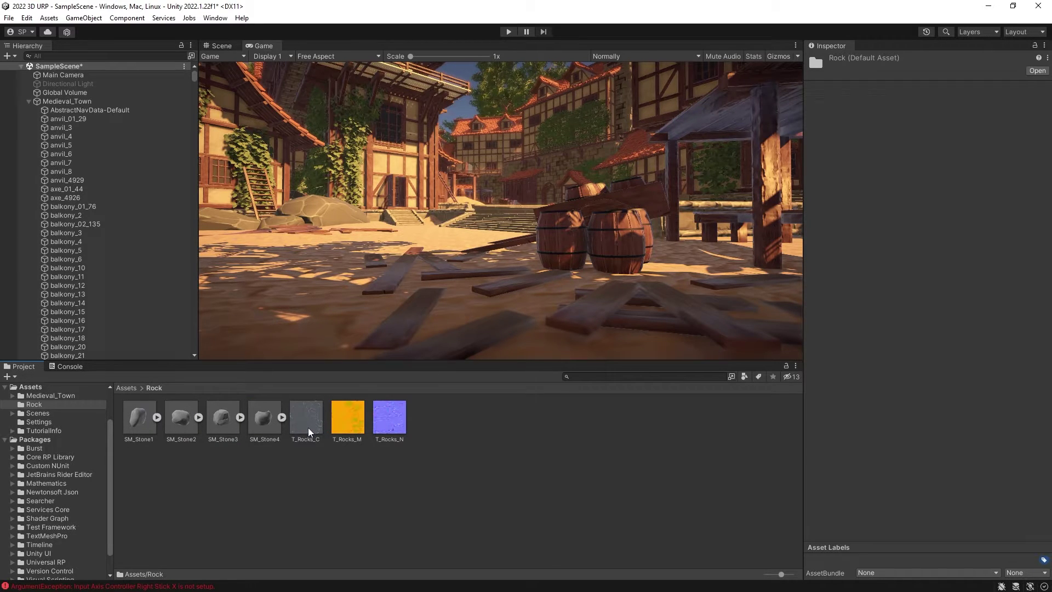
Step: Inspect the T_Rocks_C texture, then T_Rocks_M's 2048x2048 DXT1 import settings
{"action": "left_click", "coordinate": [308, 438]}
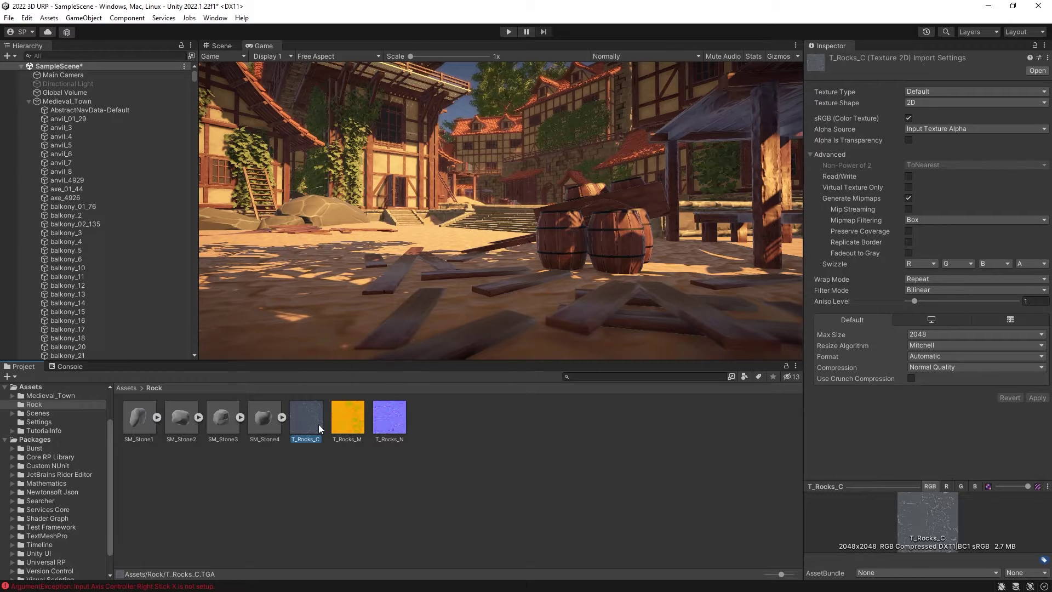
{"action": "left_click", "coordinate": [348, 427]}
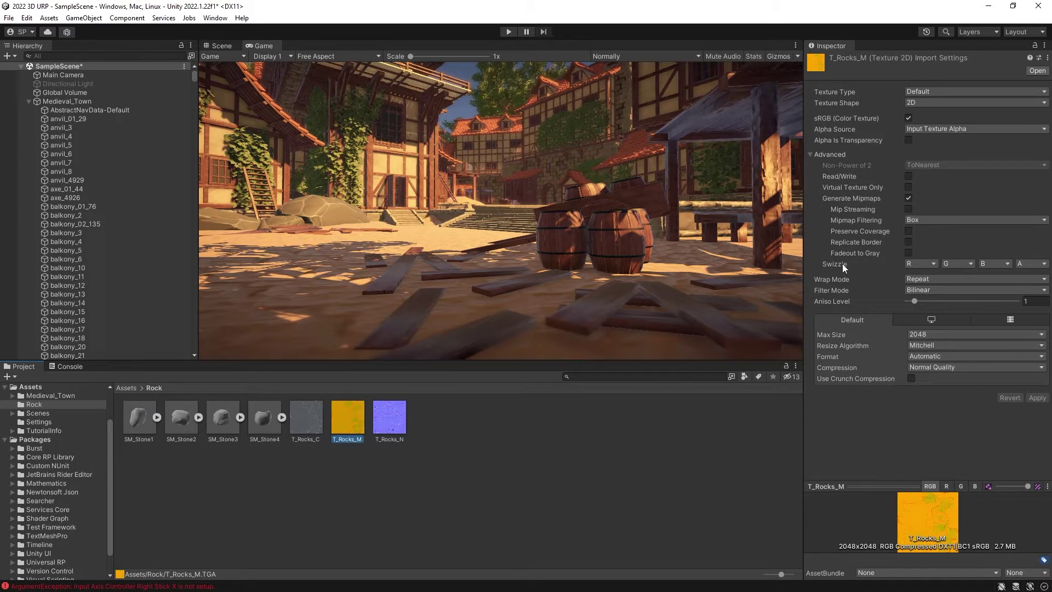
{"action": "mouse_move", "coordinate": [825, 265]}
Step: Swizzle T_Rocks_M's channels to B, B, B, with alpha set to 1-G
{"action": "left_click", "coordinate": [926, 266]}
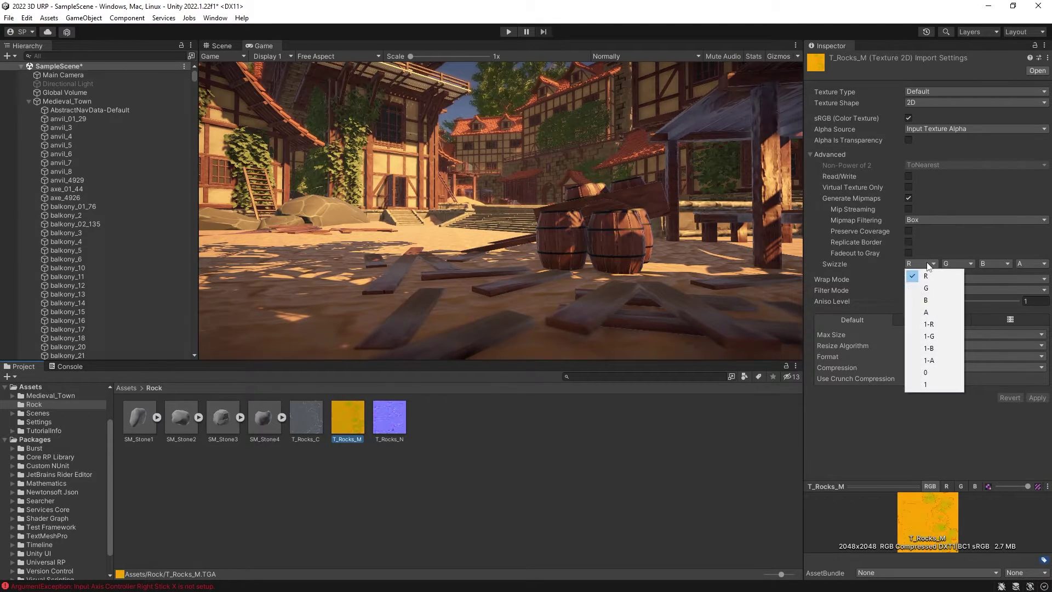
{"action": "left_click", "coordinate": [436, 176]}
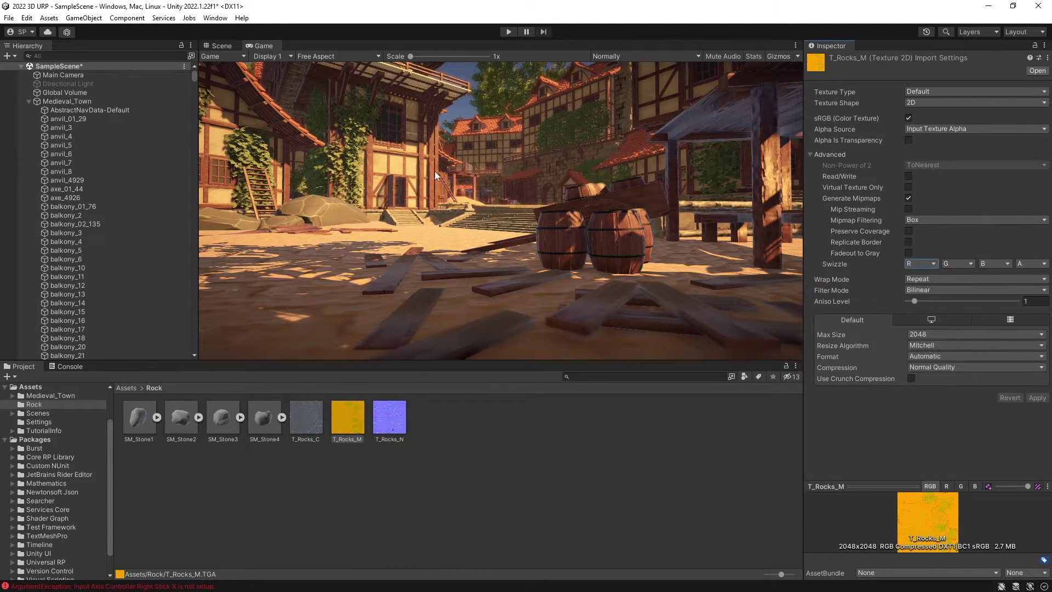
{"action": "left_click", "coordinate": [928, 264]}
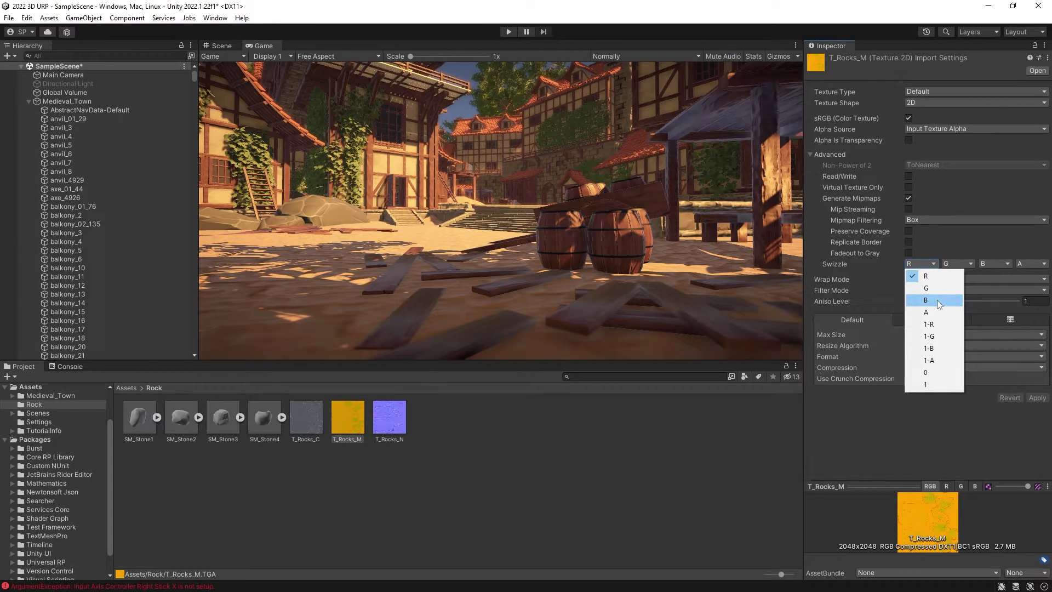
{"action": "left_click", "coordinate": [938, 300]}
{"action": "left_click", "coordinate": [953, 264]}
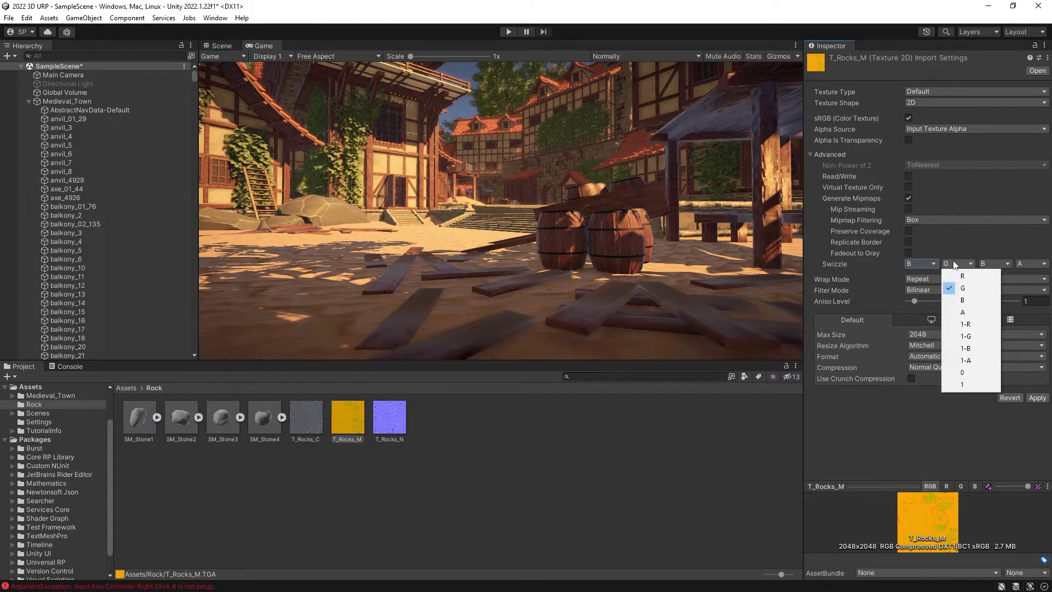
{"action": "left_click", "coordinate": [960, 301]}
{"action": "key", "text": "Tab"}
{"action": "key", "text": "Tab"}
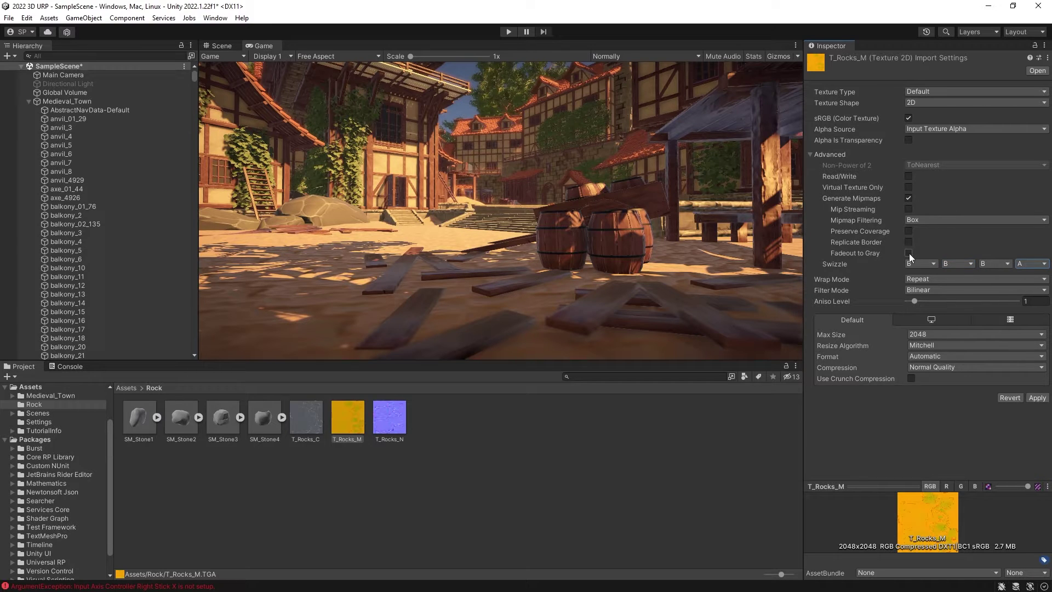
{"action": "left_click", "coordinate": [1027, 265]}
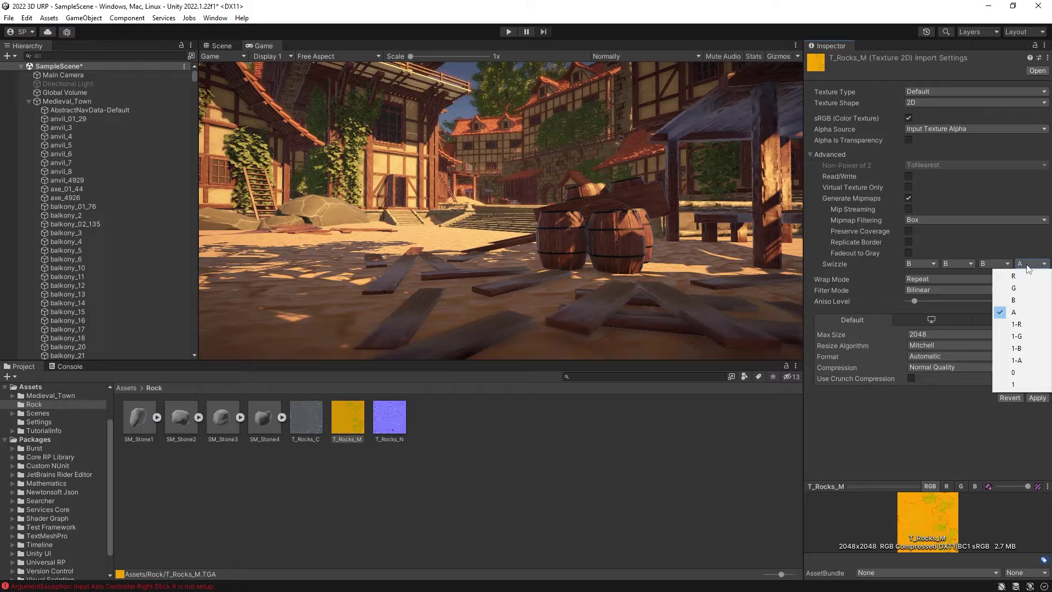
{"action": "left_click", "coordinate": [1027, 337]}
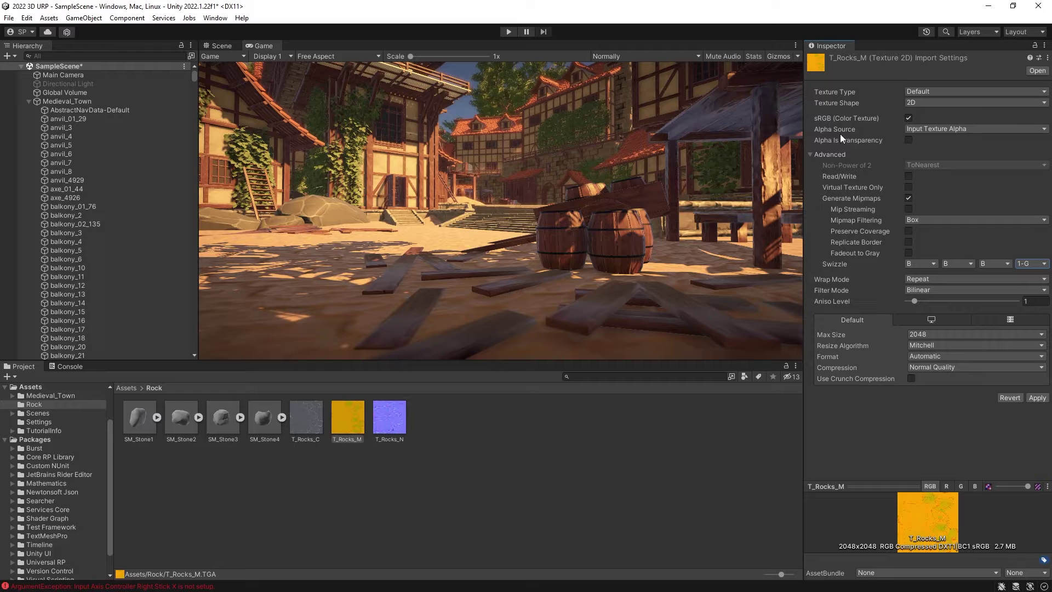
Step: Set T_Rocks_M's Alpha Source to From Gray Scale and apply the reimport
{"action": "left_click", "coordinate": [932, 128]}
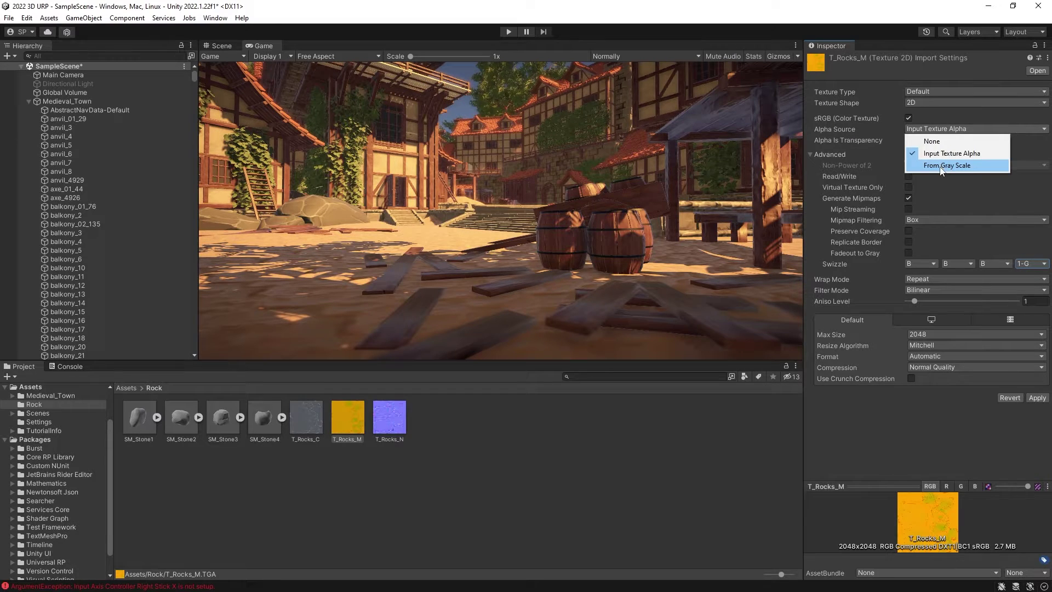
{"action": "left_click", "coordinate": [941, 166]}
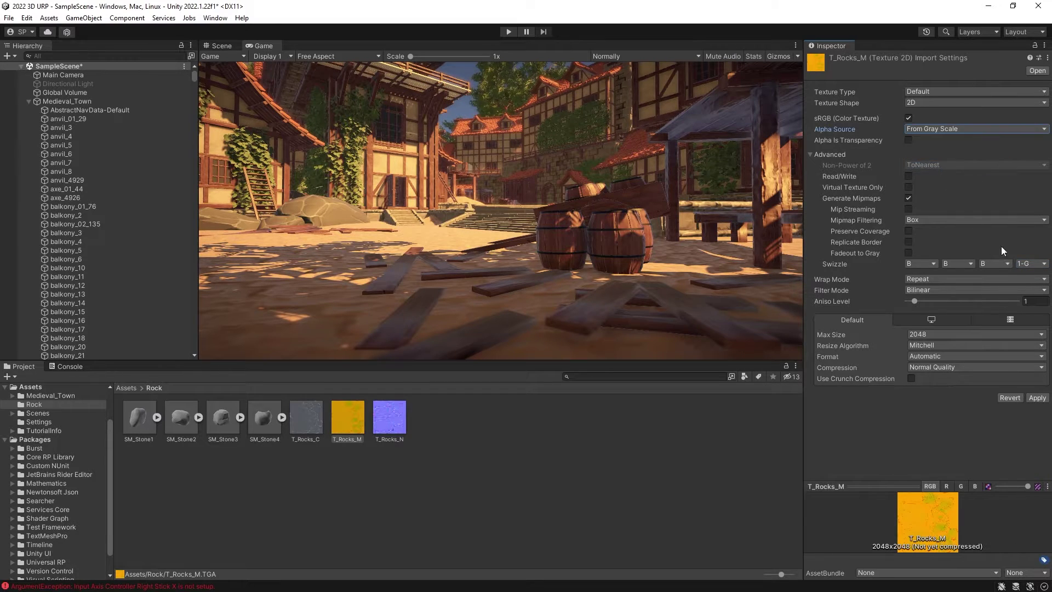
{"action": "left_click", "coordinate": [1037, 399]}
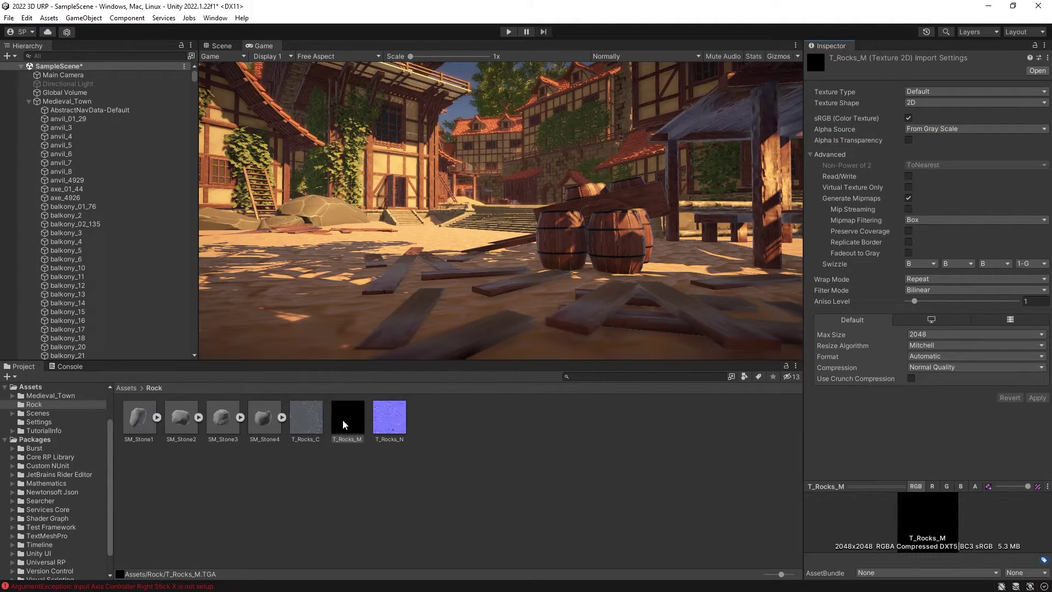
Step: Set T_Rocks_N's Texture Type to Normal map and apply it
{"action": "left_click", "coordinate": [391, 421]}
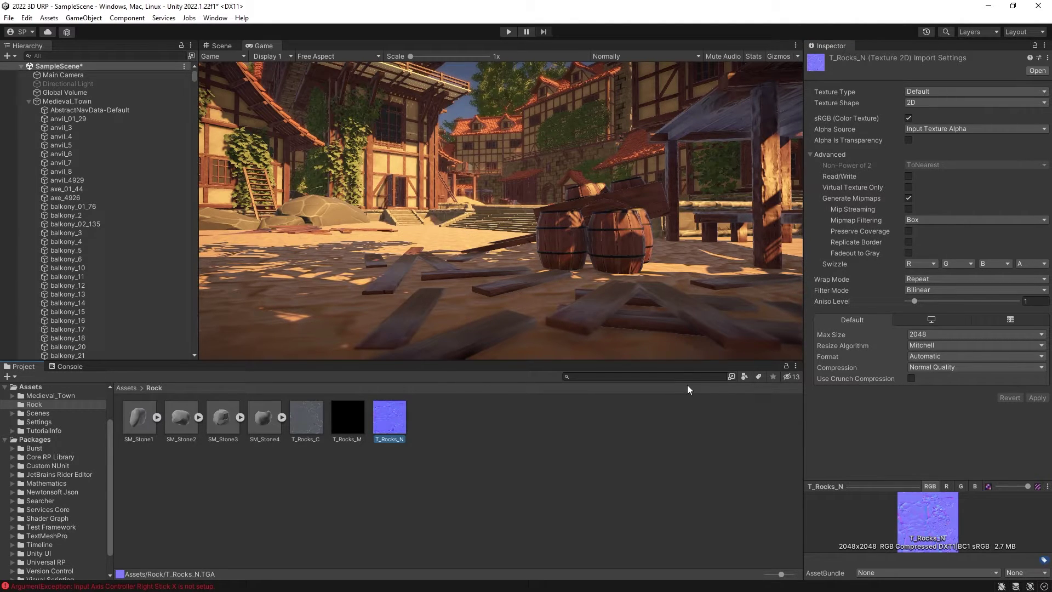
{"action": "left_click", "coordinate": [933, 93]}
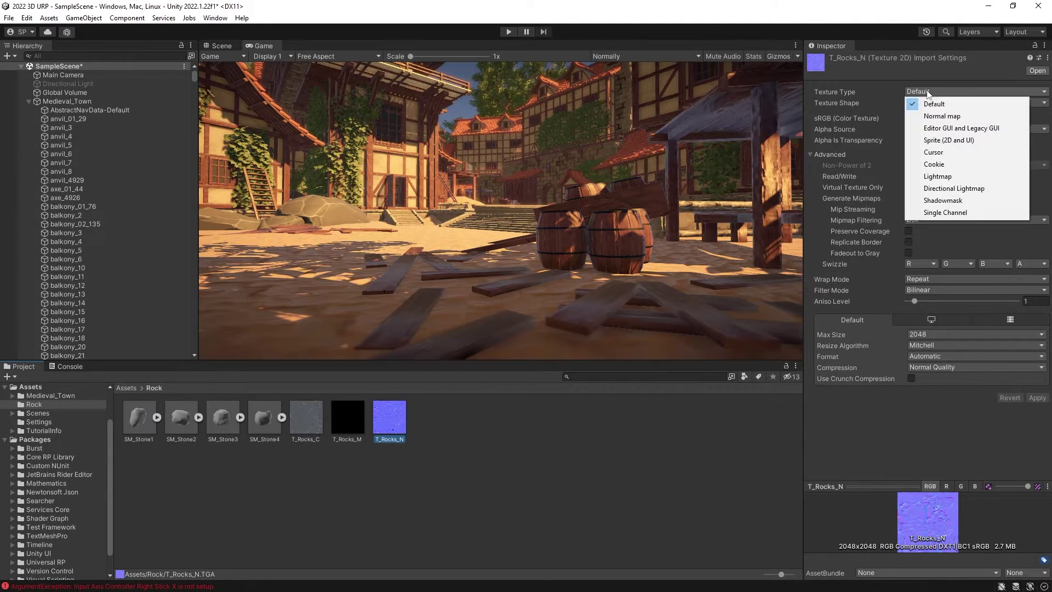
{"action": "left_click", "coordinate": [954, 116]}
{"action": "left_click", "coordinate": [1037, 387]}
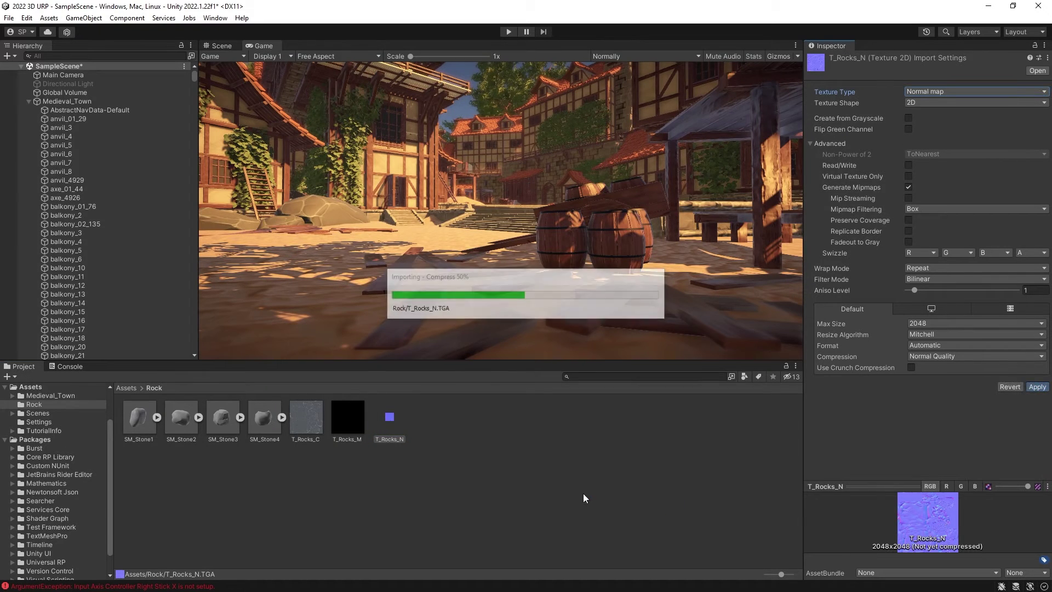
{"action": "left_click", "coordinate": [28, 102]}
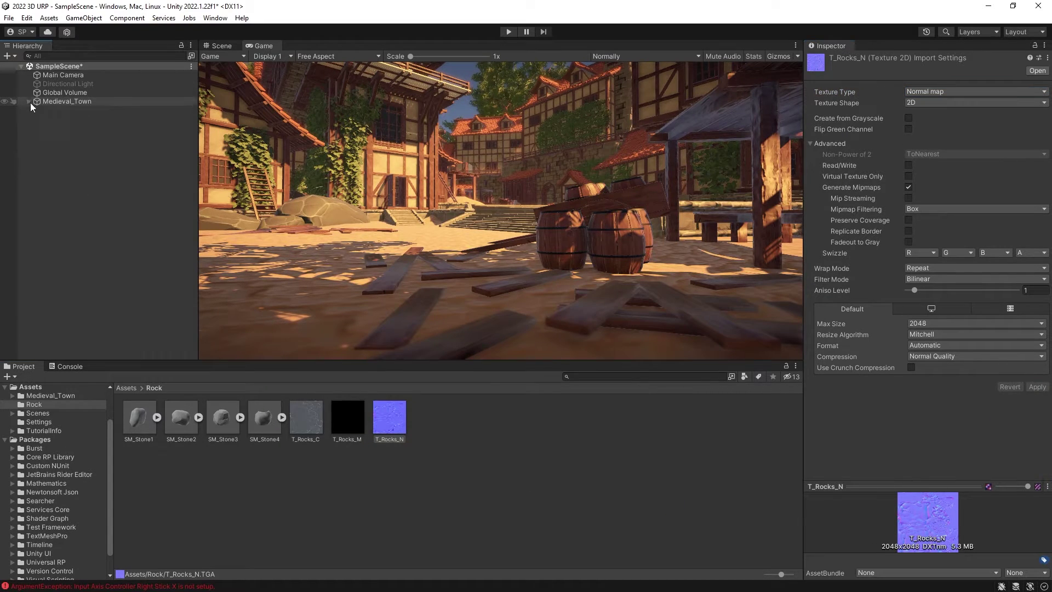
Step: Create a new material named M_Rock_Test in the Rock folder
{"action": "left_click", "coordinate": [304, 414], "text": "shift"}
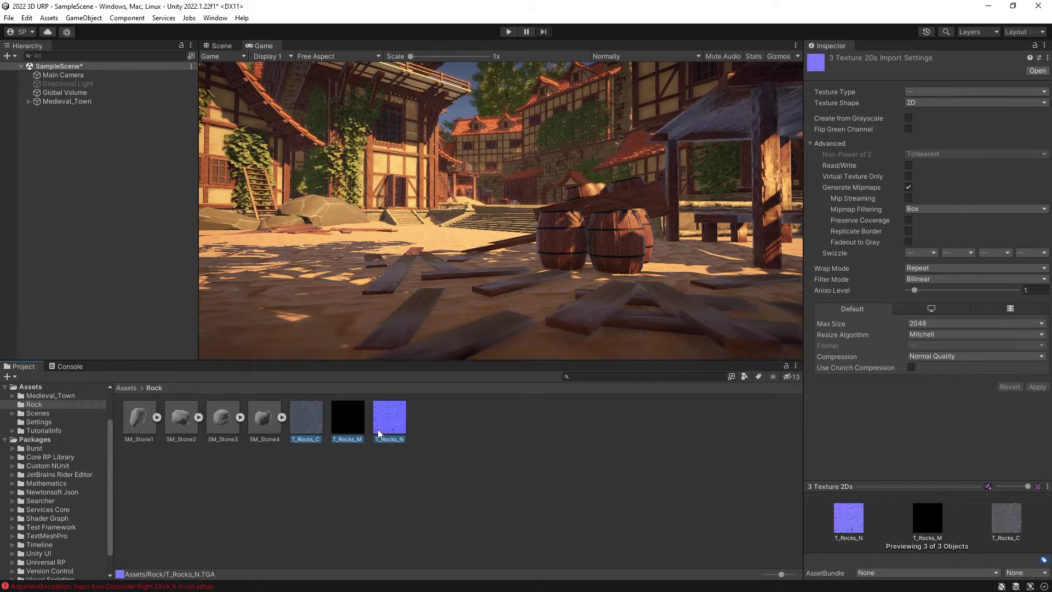
{"action": "right_click", "coordinate": [430, 421]}
{"action": "mouse_move", "coordinate": [493, 137]}
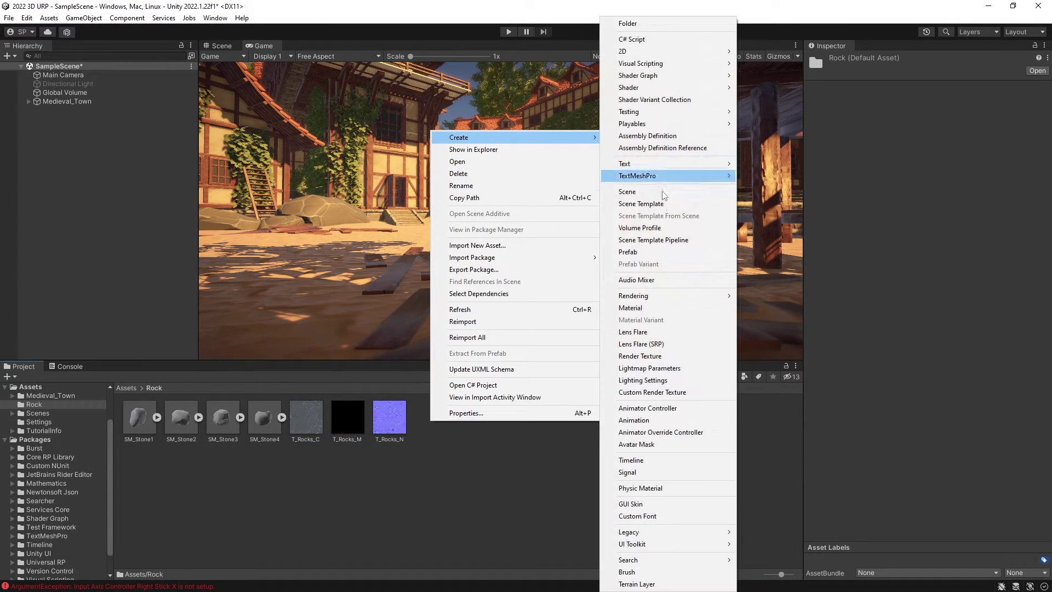
{"action": "left_click", "coordinate": [662, 308]}
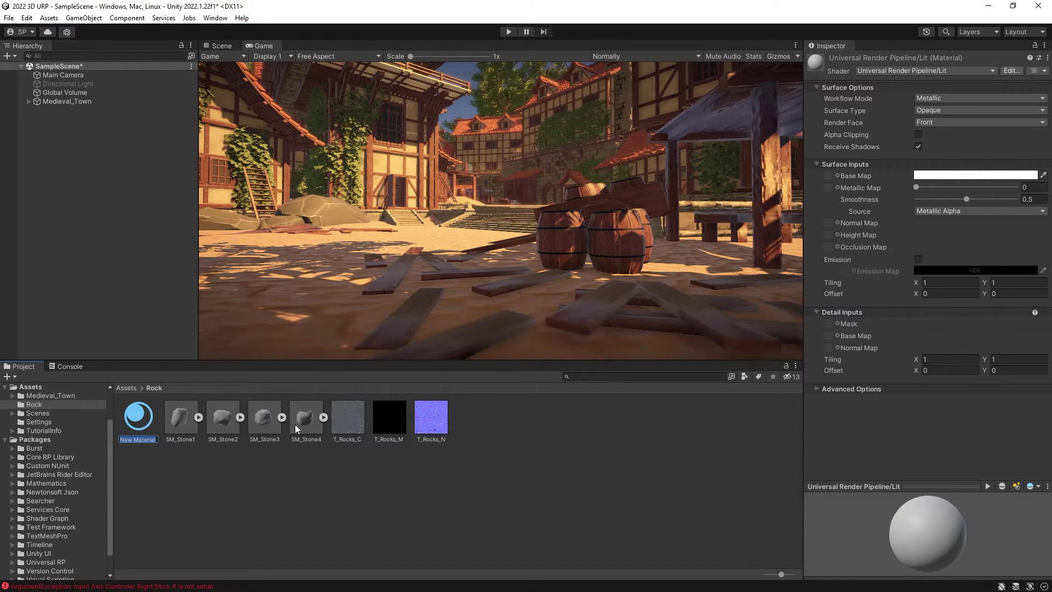
{"action": "type", "text": "M_Rock_Test"}
{"action": "key", "text": "Return"}
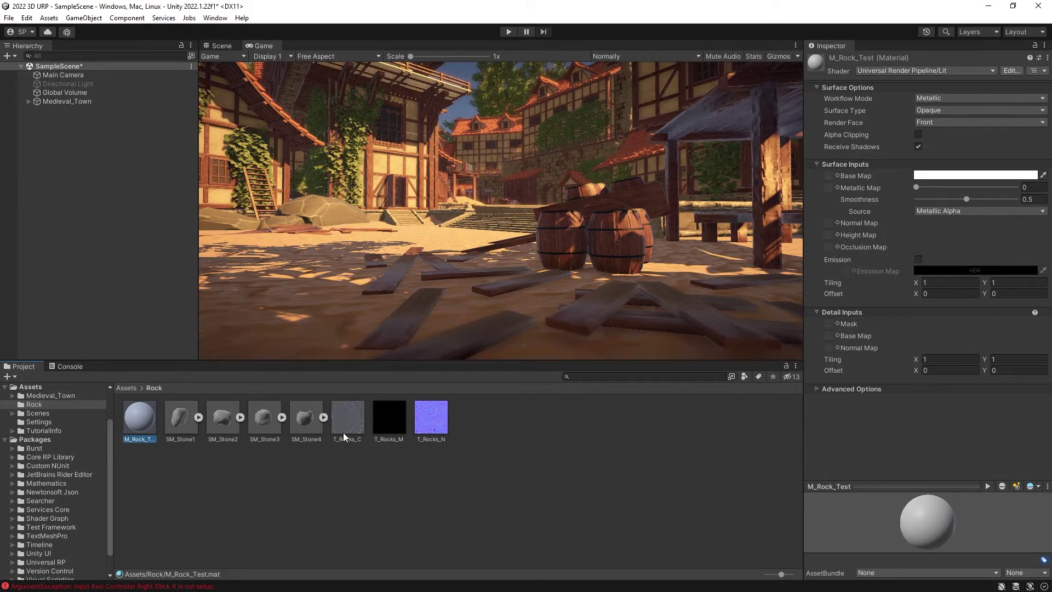
Step: Assign T_Rocks_C as Base Map, T_Rocks_M as Metallic Map and T_Rocks_N as Normal Map
{"action": "left_click_drag", "start_coordinate": [343, 426], "coordinate": [829, 178]}
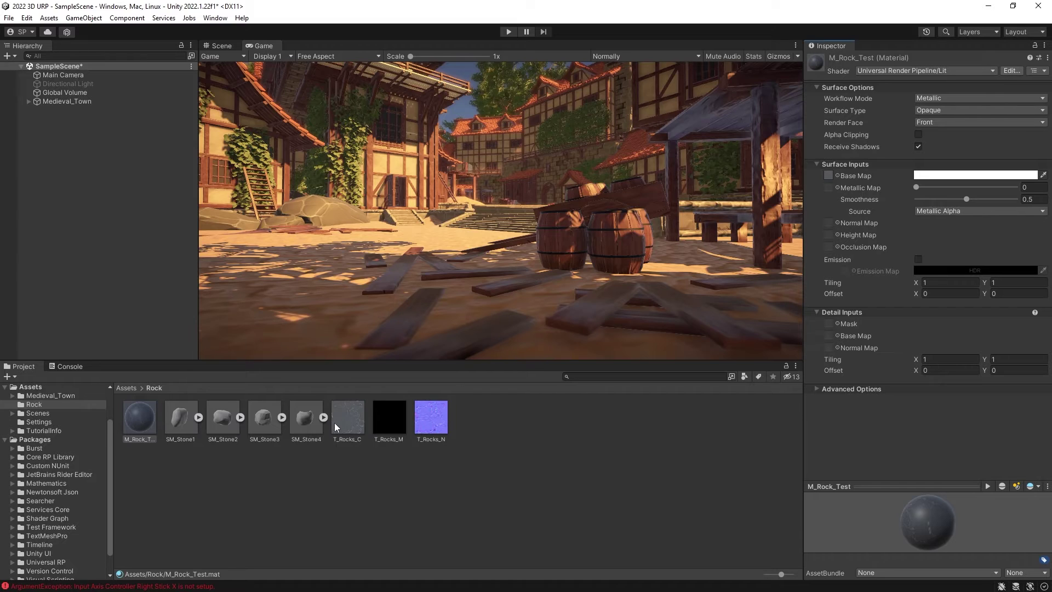
{"action": "left_click_drag", "start_coordinate": [401, 423], "coordinate": [825, 196]}
{"action": "left_click_drag", "start_coordinate": [830, 189], "coordinate": [831, 189]}
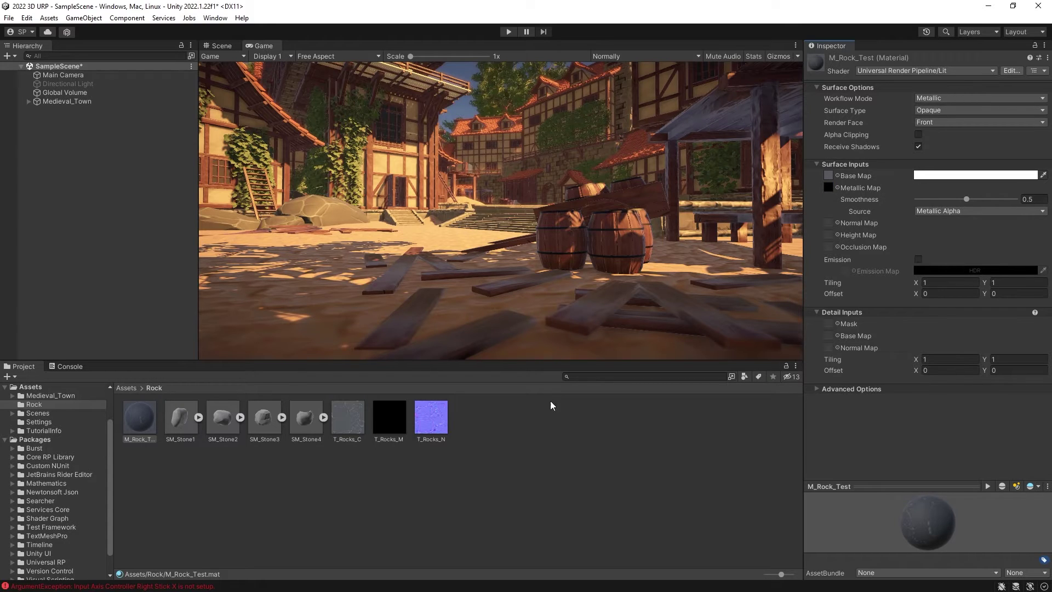
{"action": "left_click_drag", "start_coordinate": [429, 425], "coordinate": [830, 224]}
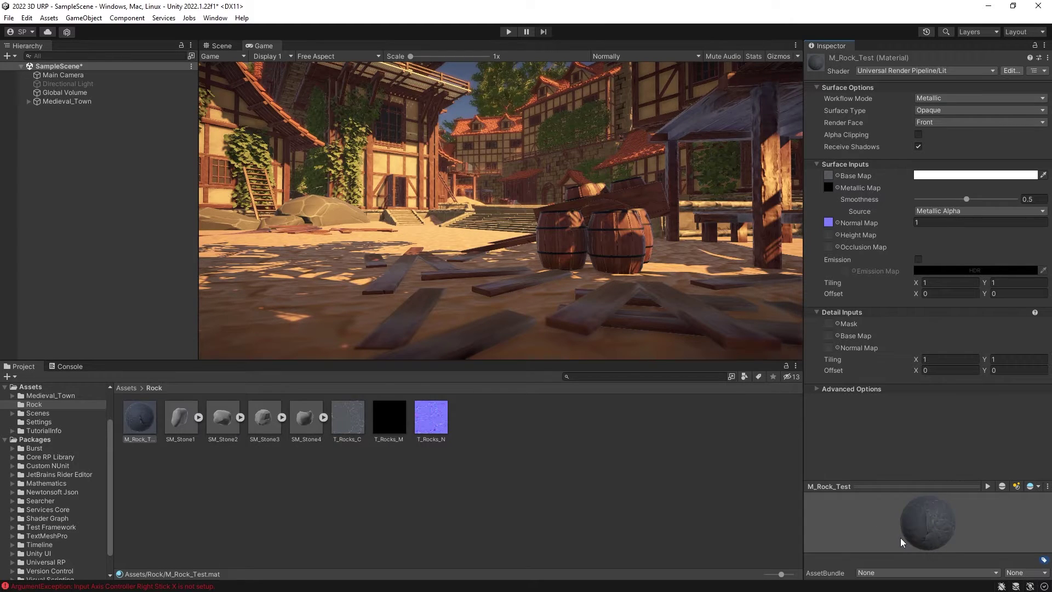
Step: Select the SM_Stone1 mesh to show its import settings
{"action": "left_click", "coordinate": [183, 496]}
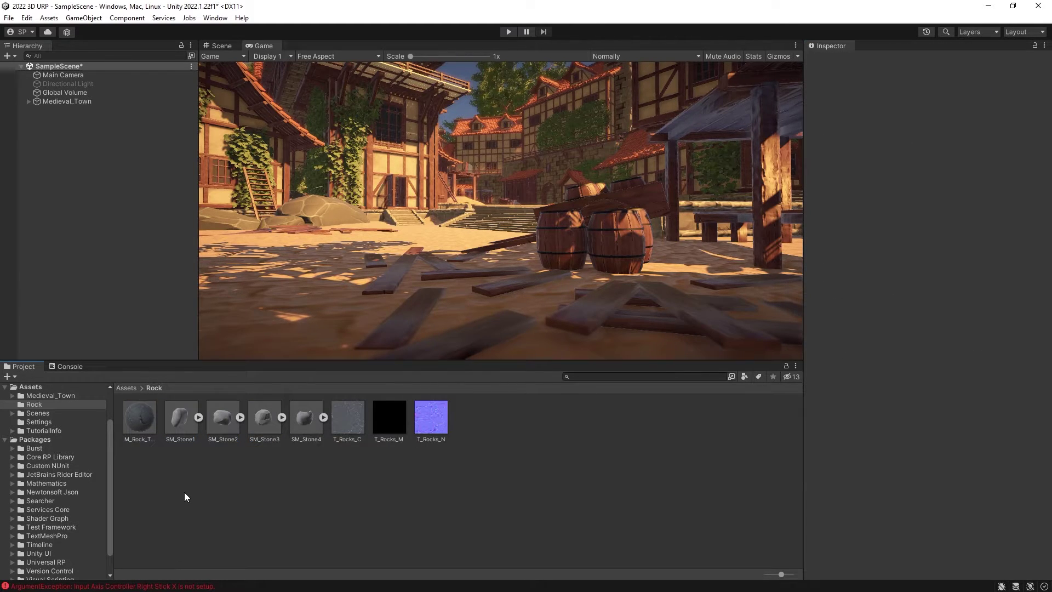
{"action": "left_click", "coordinate": [180, 418]}
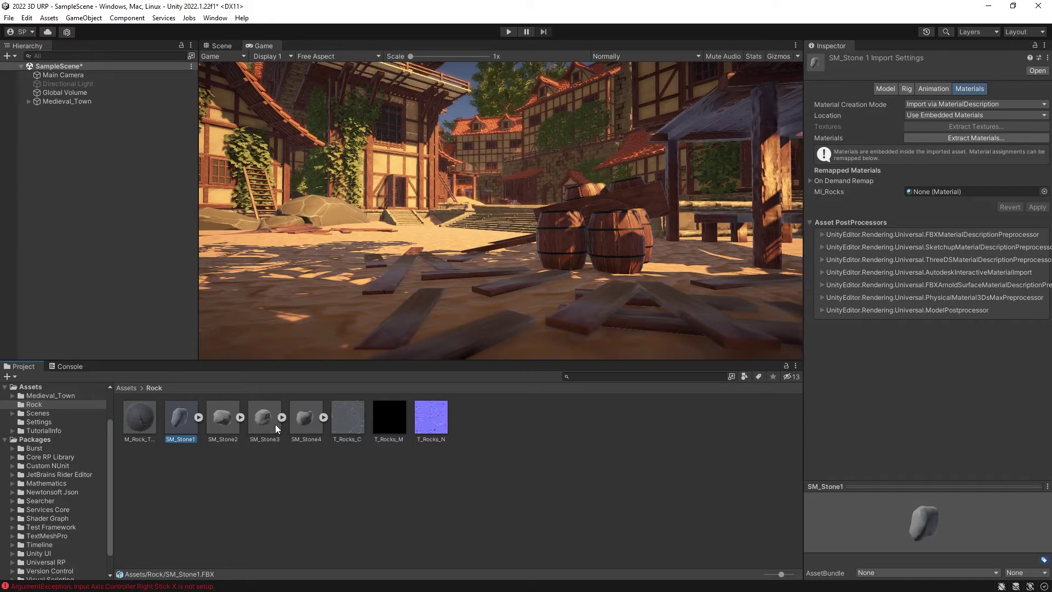
{"action": "left_click", "coordinate": [304, 422], "text": "shift"}
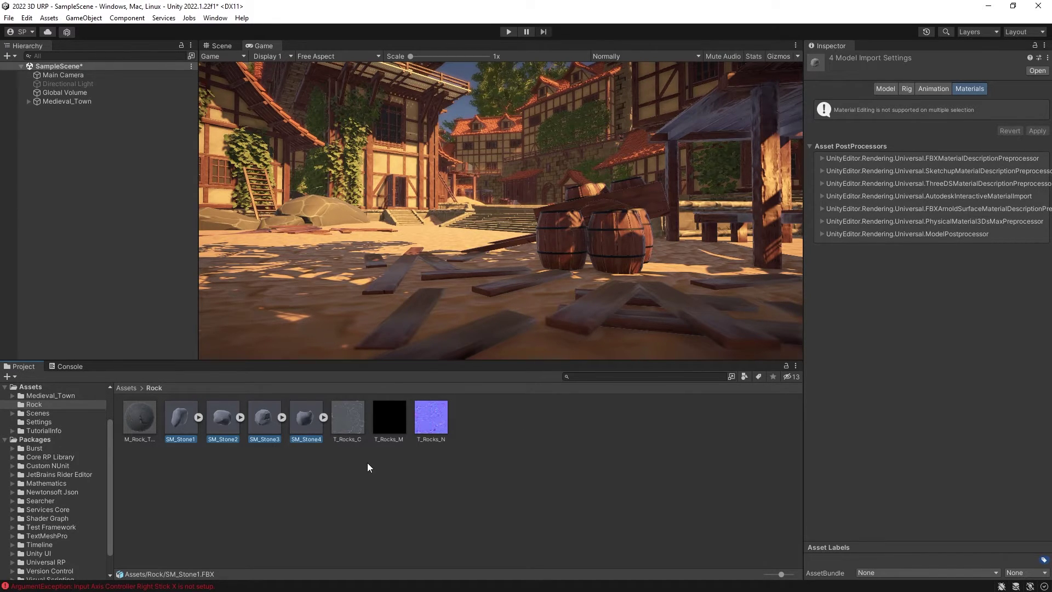
{"action": "left_click", "coordinate": [293, 463]}
{"action": "left_click", "coordinate": [185, 428]}
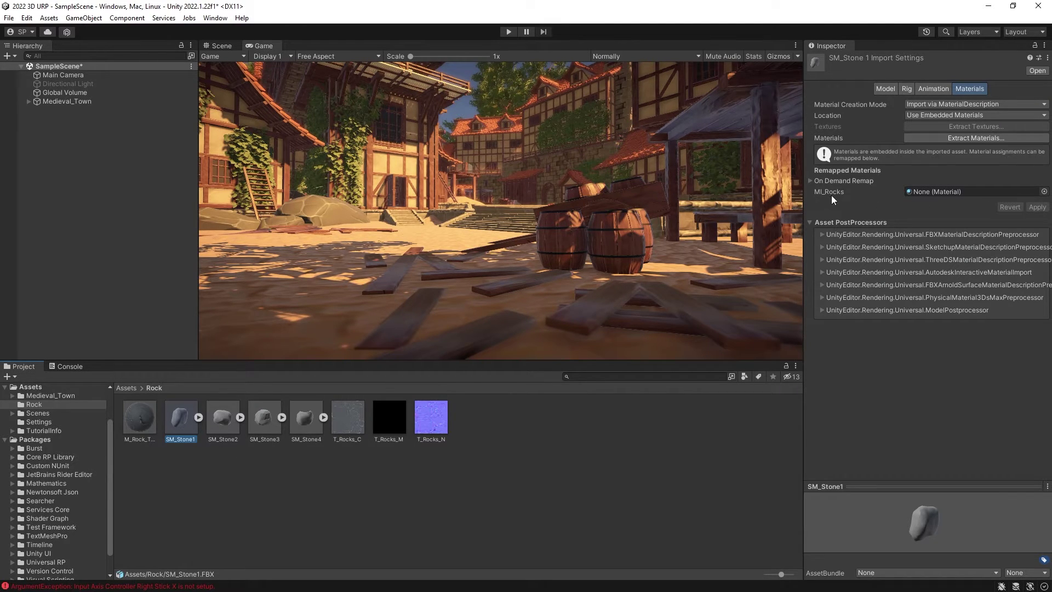
Step: Remap SM_Stone1's ML_Rocks slot to M_Rock_Test, apply, and check the mesh preview
{"action": "left_click", "coordinate": [144, 428]}
{"action": "left_click_drag", "start_coordinate": [941, 208], "coordinate": [953, 191]}
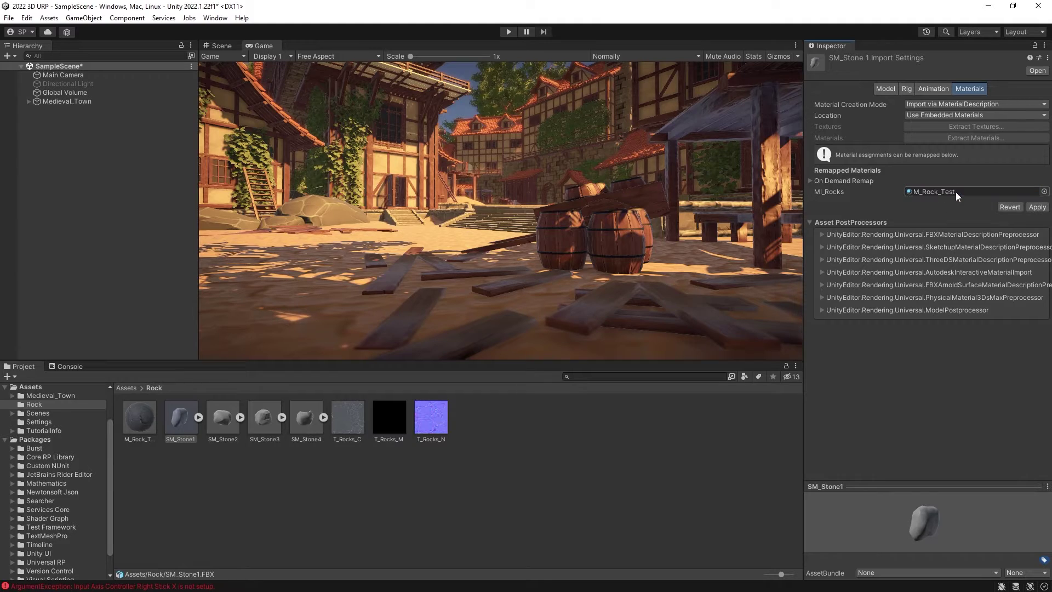
{"action": "left_click", "coordinate": [1037, 207]}
{"action": "left_click_drag", "start_coordinate": [916, 520], "coordinate": [934, 554]}
{"action": "left_click_drag", "start_coordinate": [927, 490], "coordinate": [958, 550]}
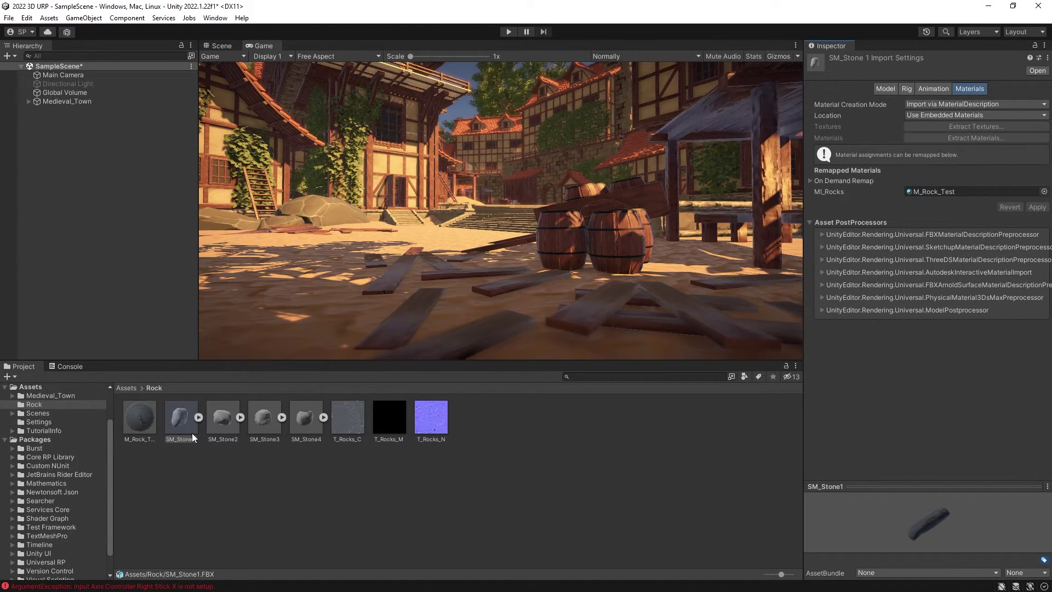
Step: Remap SM_Stone2's ML_Rocks slot to M_Rock_Test and add SM_Stone1 to the Hierarchy
{"action": "left_click", "coordinate": [224, 420]}
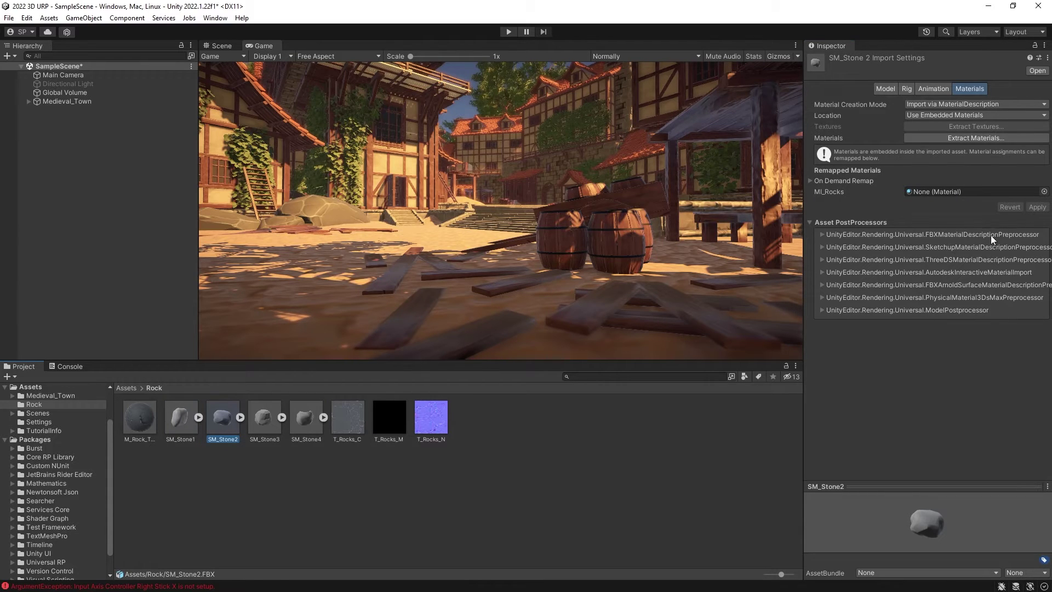
{"action": "left_click_drag", "start_coordinate": [139, 422], "coordinate": [934, 196]}
{"action": "left_click_drag", "start_coordinate": [181, 418], "coordinate": [178, 208]}
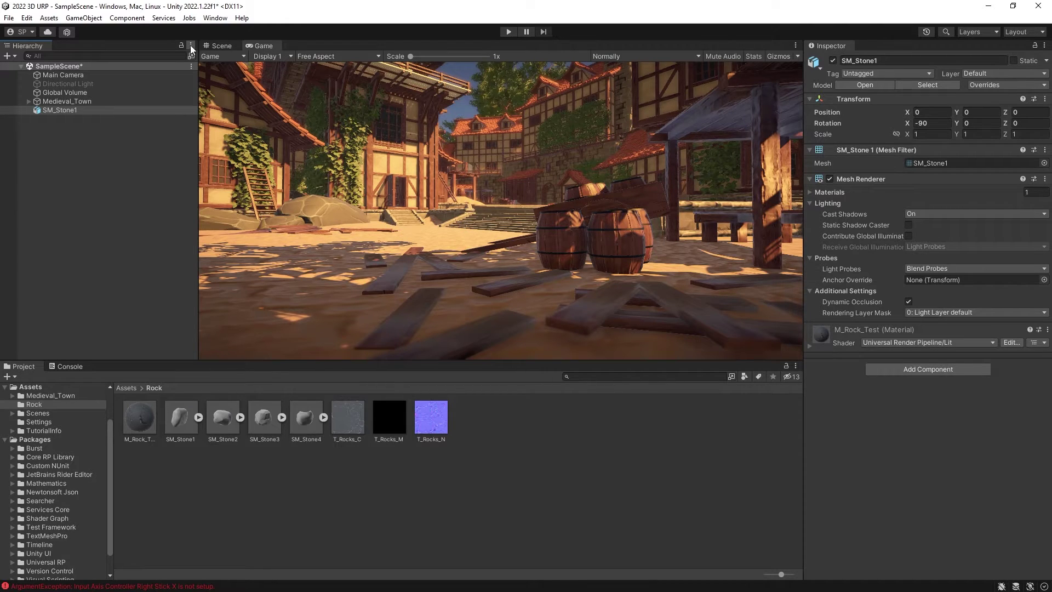
Step: Move SM_Stone1 onto the town's existing rocks, checking its placement in the Game view
{"action": "left_click", "coordinate": [222, 46]}
{"action": "key", "text": "w"}
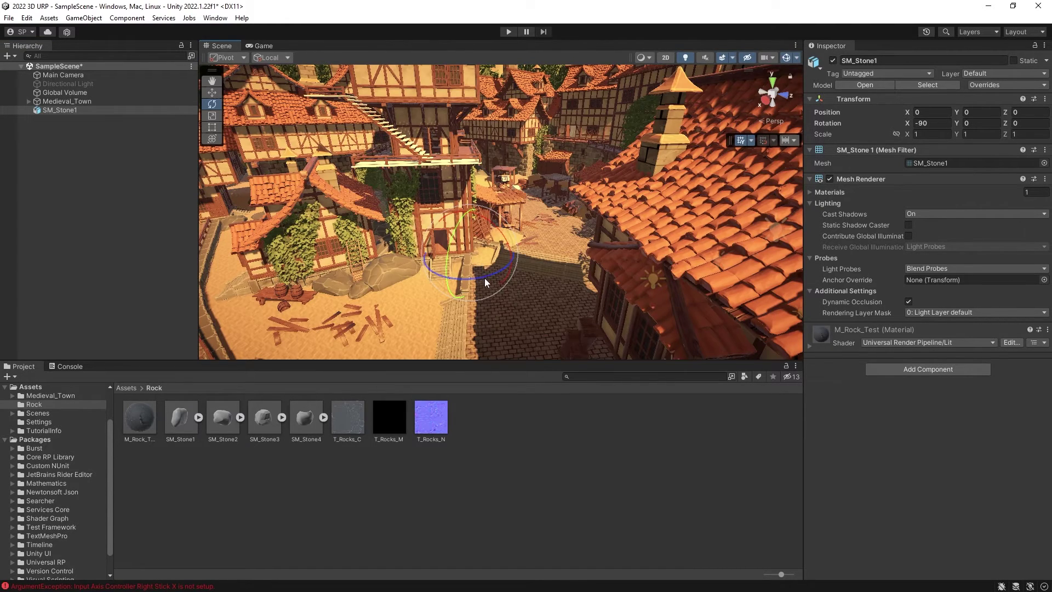
{"action": "left_click_drag", "start_coordinate": [447, 284], "coordinate": [404, 313]}
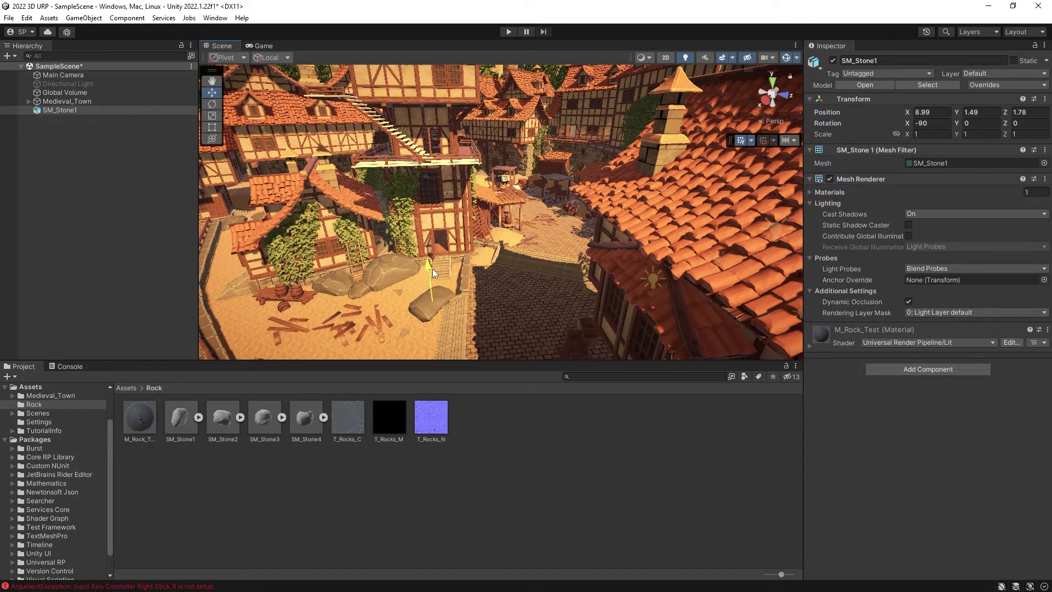
{"action": "left_click_drag", "start_coordinate": [432, 269], "coordinate": [435, 251]}
{"action": "left_click_drag", "start_coordinate": [407, 317], "coordinate": [400, 321]}
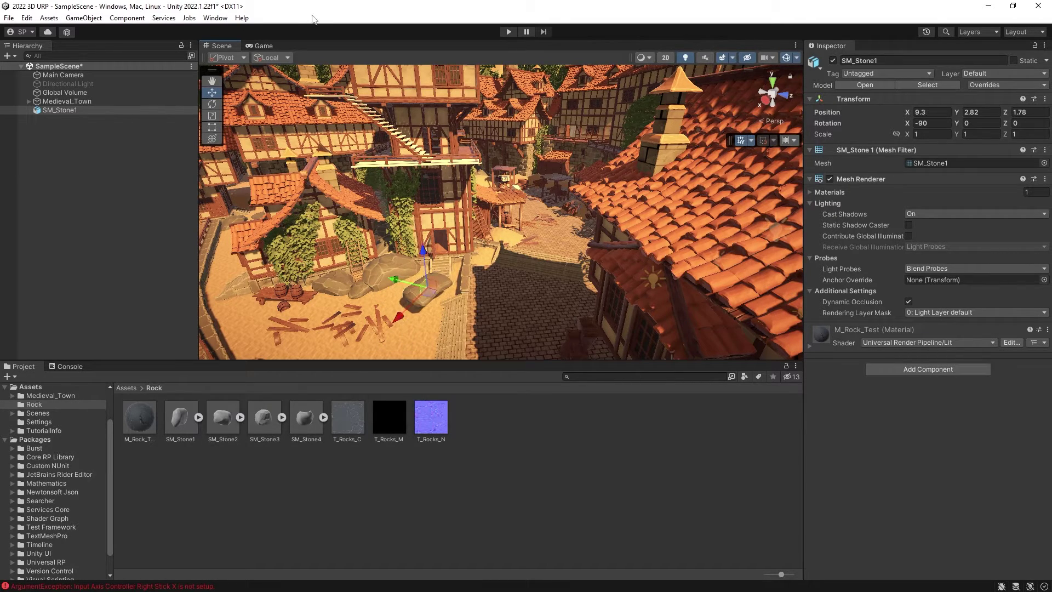
{"action": "left_click", "coordinate": [265, 46]}
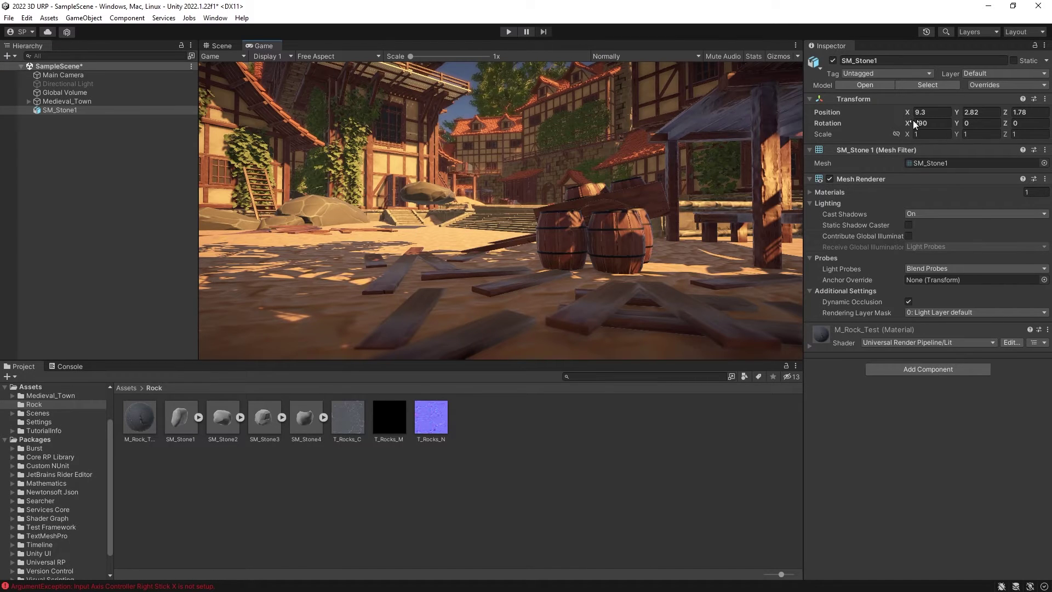
{"action": "left_click_drag", "start_coordinate": [908, 112], "coordinate": [624, 351]}
{"action": "left_click", "coordinate": [492, 461]}
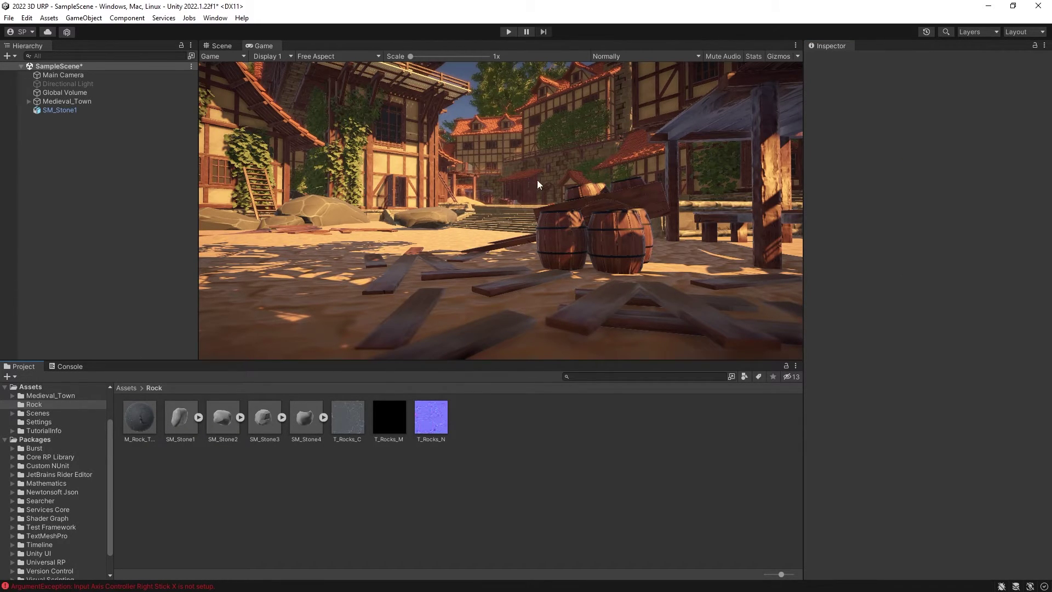
Step: Review Medieval_Town.fbx's Remapped Materials from Assets, then enter the Medieval_Town folder
{"action": "left_click", "coordinate": [127, 388]}
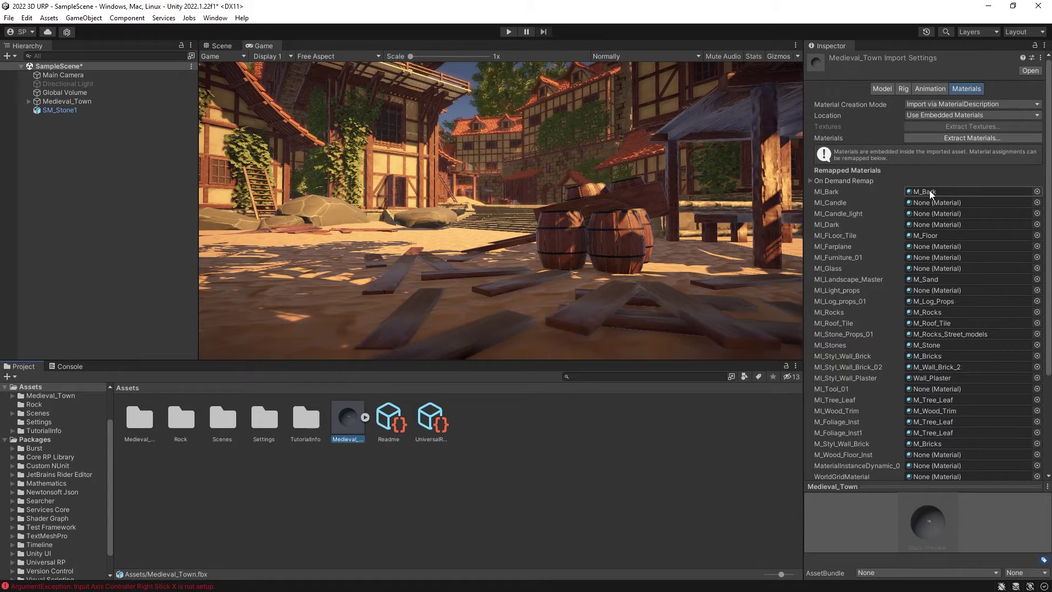
{"action": "scroll", "coordinate": [936, 361], "scroll_direction": "down", "scroll_amount": 5}
{"action": "scroll", "coordinate": [939, 376], "scroll_direction": "up", "scroll_amount": 5}
{"action": "scroll", "coordinate": [882, 274], "scroll_direction": "down", "scroll_amount": 5}
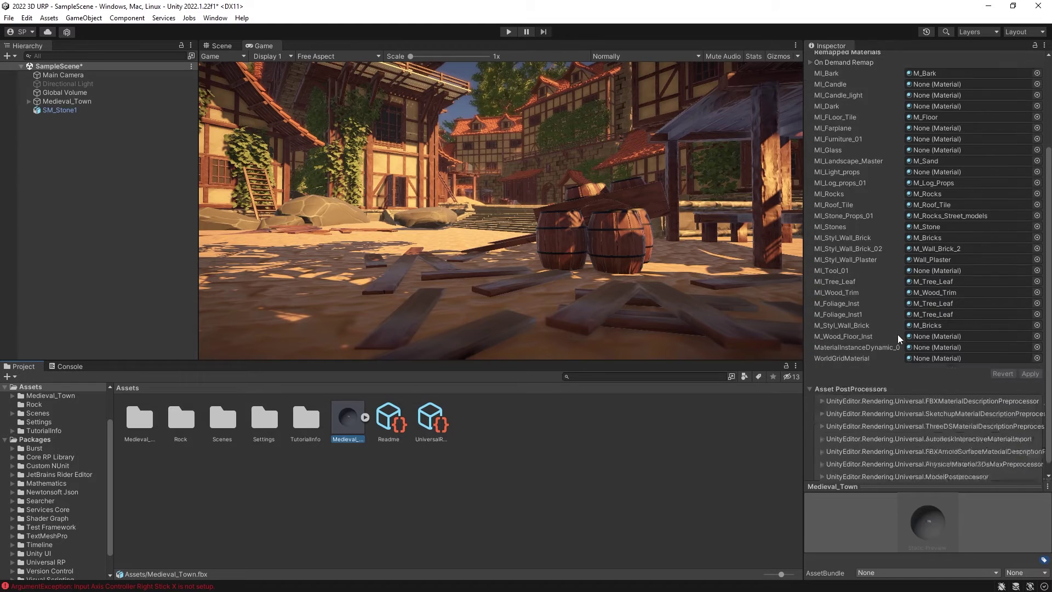
{"action": "scroll", "coordinate": [920, 345], "scroll_direction": "up", "scroll_amount": 5}
{"action": "scroll", "coordinate": [941, 307], "scroll_direction": "down", "scroll_amount": 3}
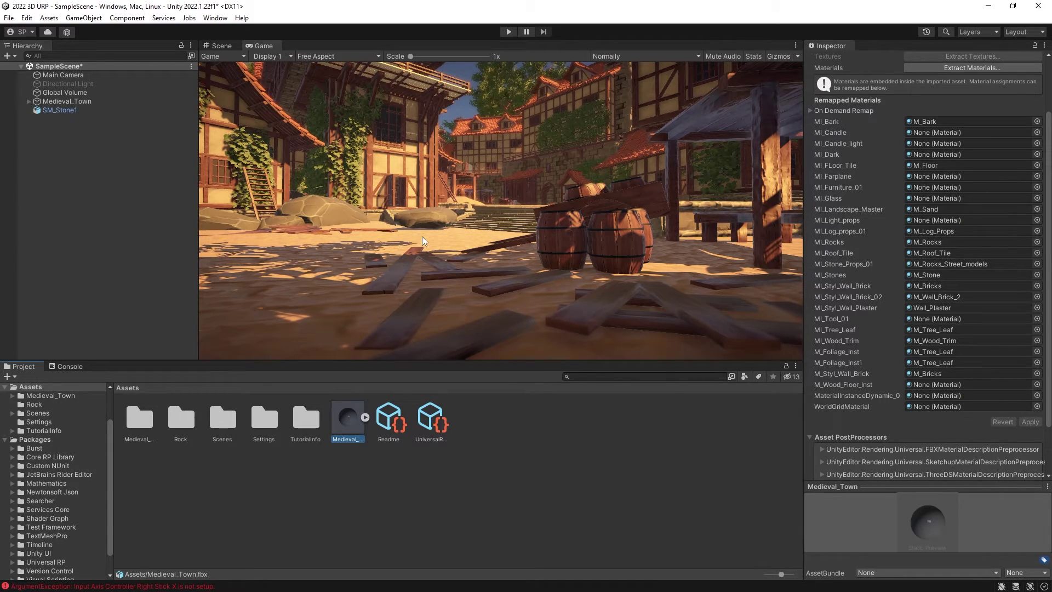
{"action": "double_click", "coordinate": [140, 419]}
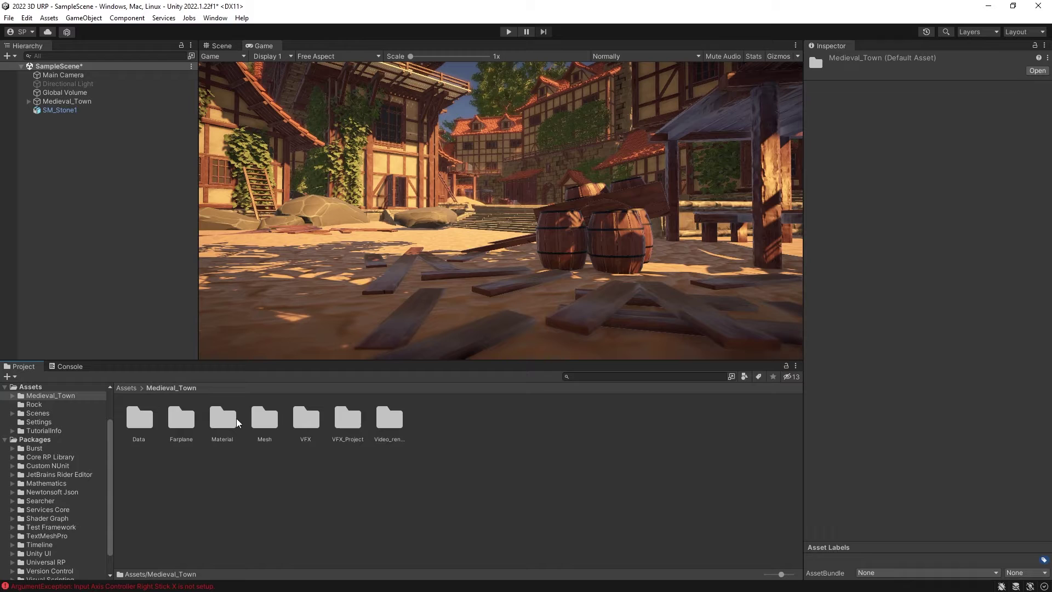
Step: Enter the Sand material folder and view T_Sand_AO's and T_Sand_R's import settings
{"action": "double_click", "coordinate": [223, 420]}
{"action": "double_click", "coordinate": [222, 420]}
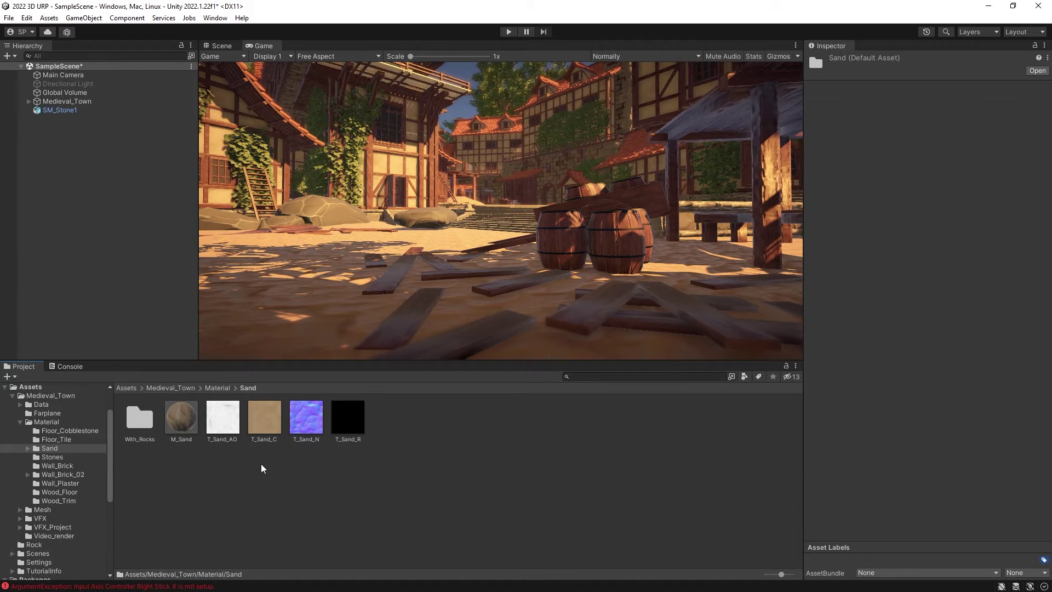
{"action": "left_click", "coordinate": [223, 430]}
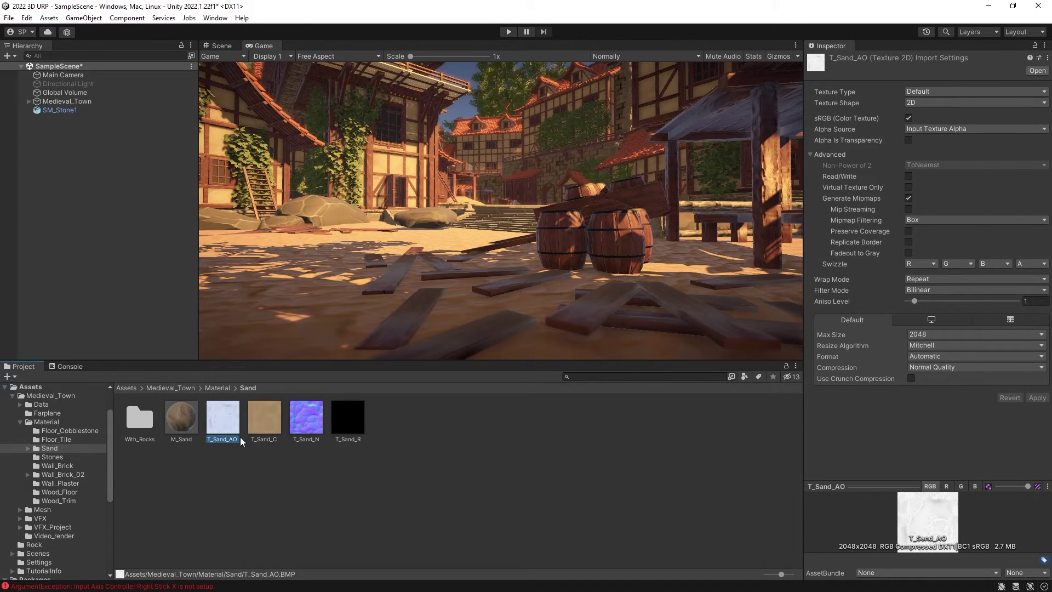
{"action": "left_click", "coordinate": [350, 420]}
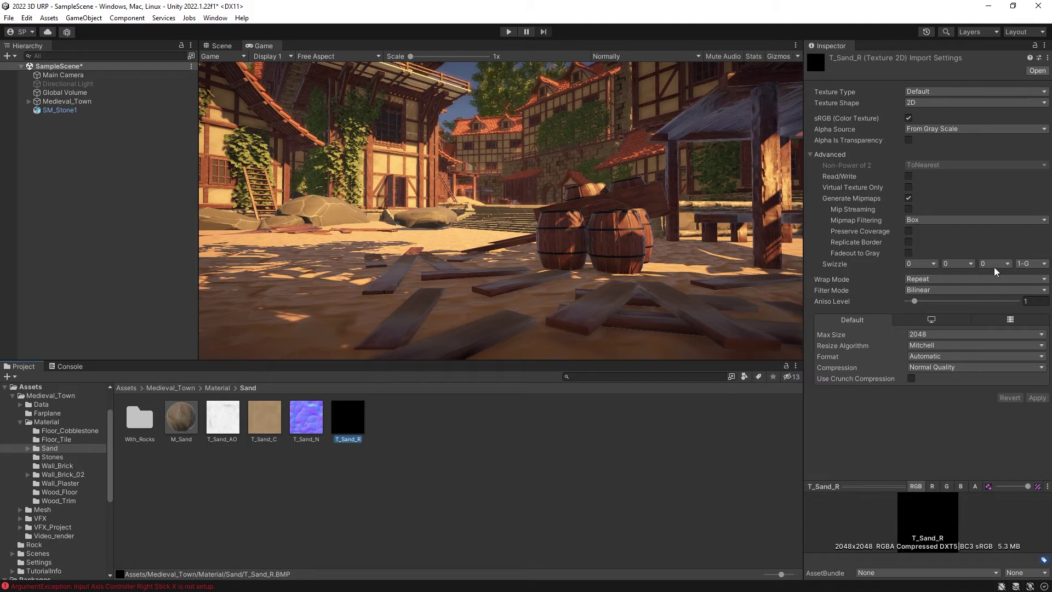
{"action": "left_click", "coordinate": [442, 466]}
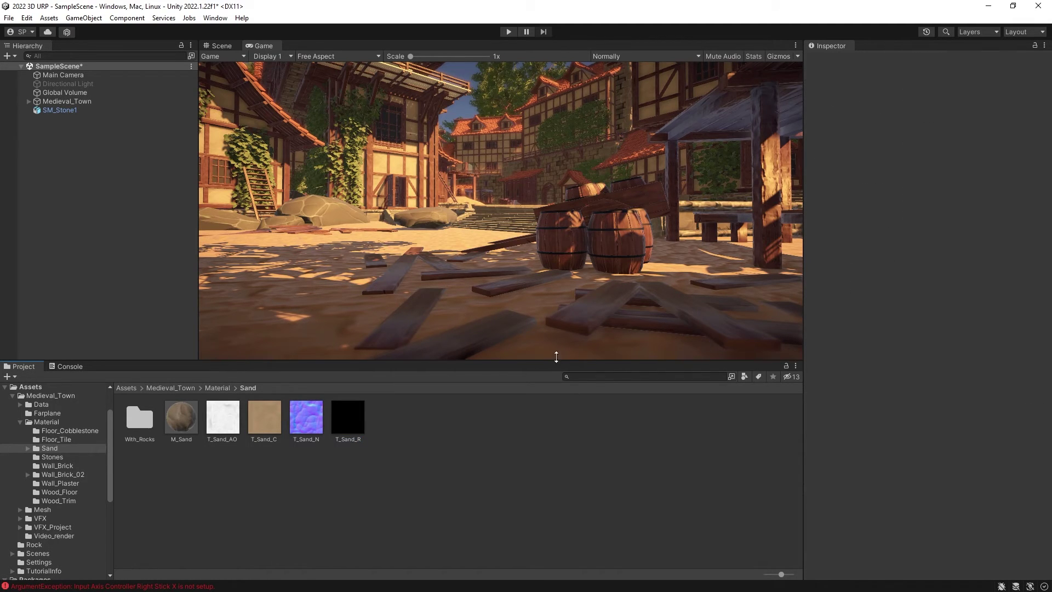